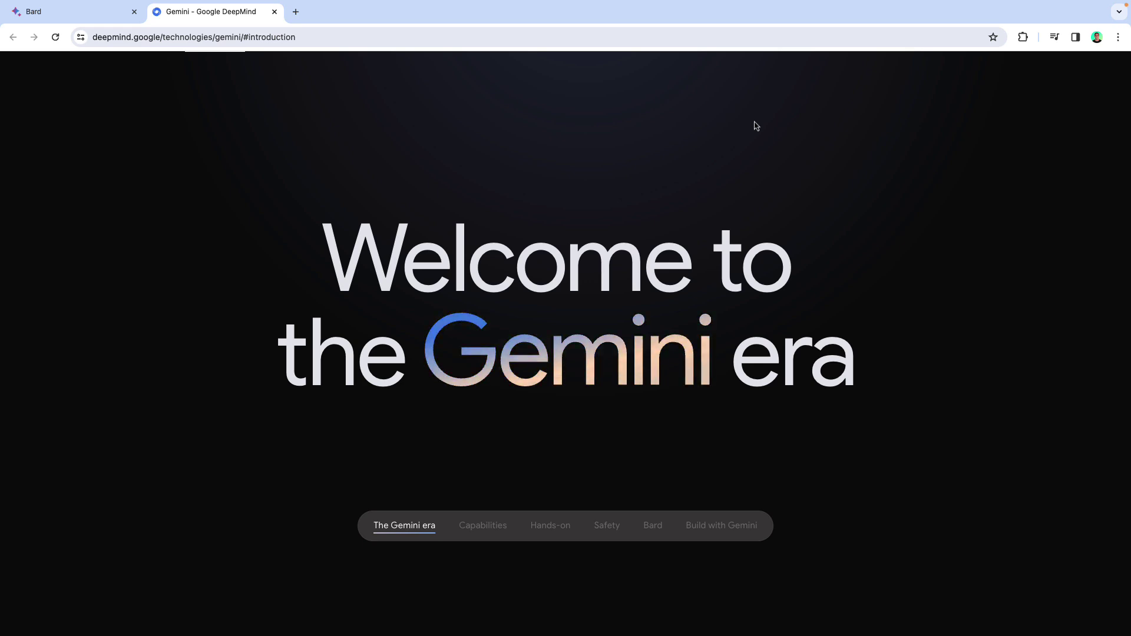
Step: Move down through the Capabilities benchmark tables and highlight the GPT-4 column heading
{"action": "scroll", "coordinate": [756, 126], "scroll_direction": "down", "scroll_amount": 10}
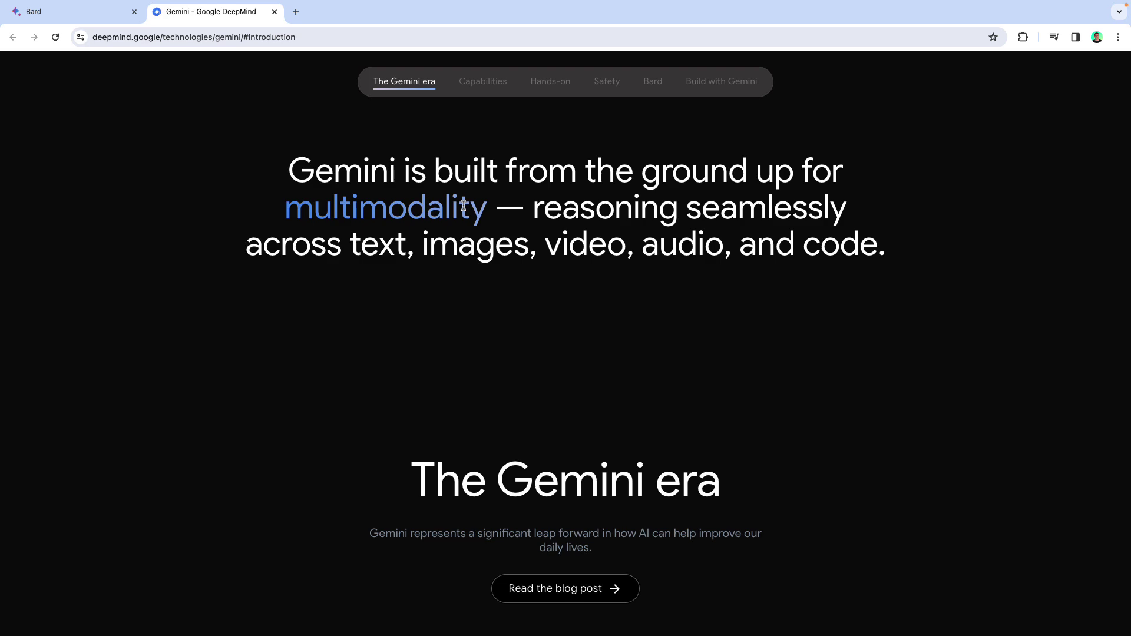
{"action": "scroll", "coordinate": [502, 263], "scroll_direction": "down", "scroll_amount": 8}
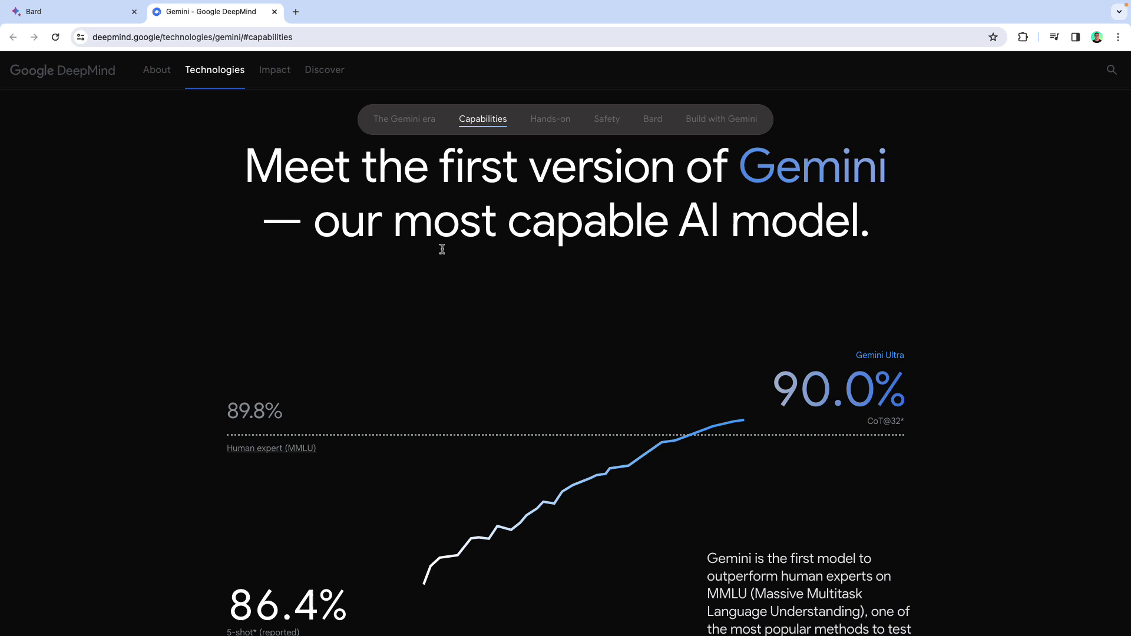
{"action": "scroll", "coordinate": [442, 249], "scroll_direction": "down", "scroll_amount": 1}
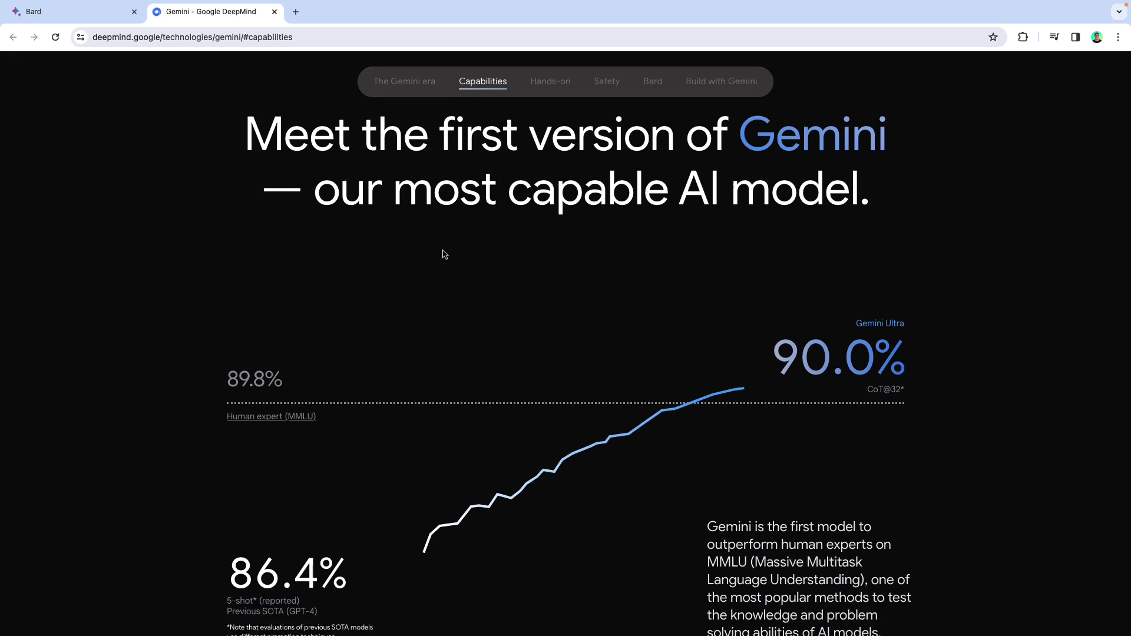
{"action": "scroll", "coordinate": [443, 255], "scroll_direction": "down", "scroll_amount": 3}
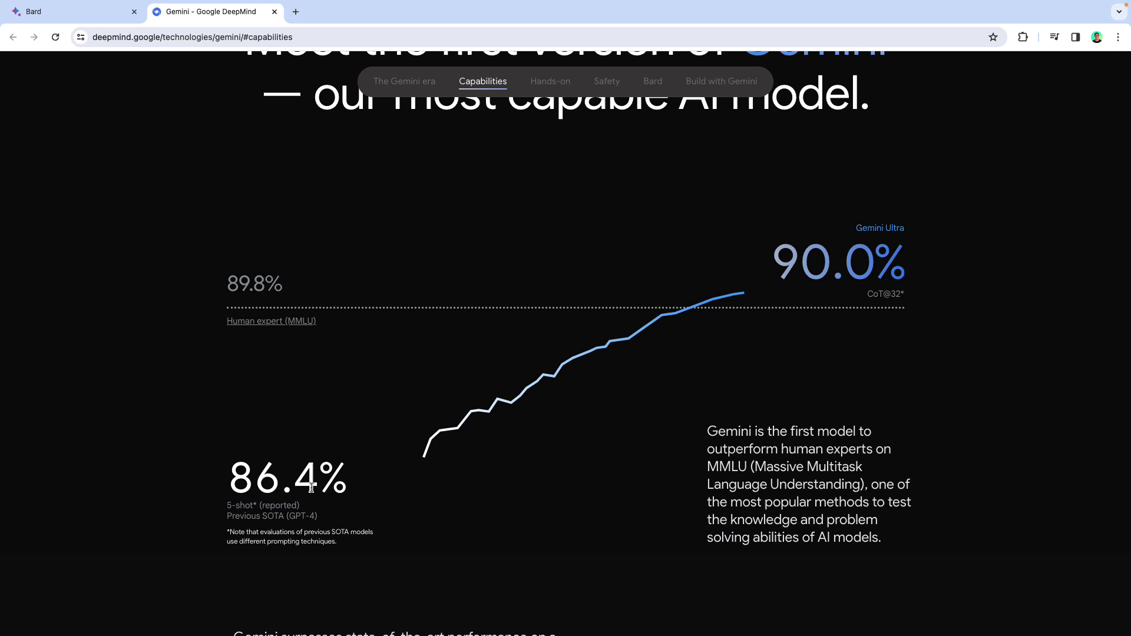
{"action": "scroll", "coordinate": [311, 487], "scroll_direction": "down", "scroll_amount": 1}
{"action": "scroll", "coordinate": [311, 488], "scroll_direction": "down", "scroll_amount": 15}
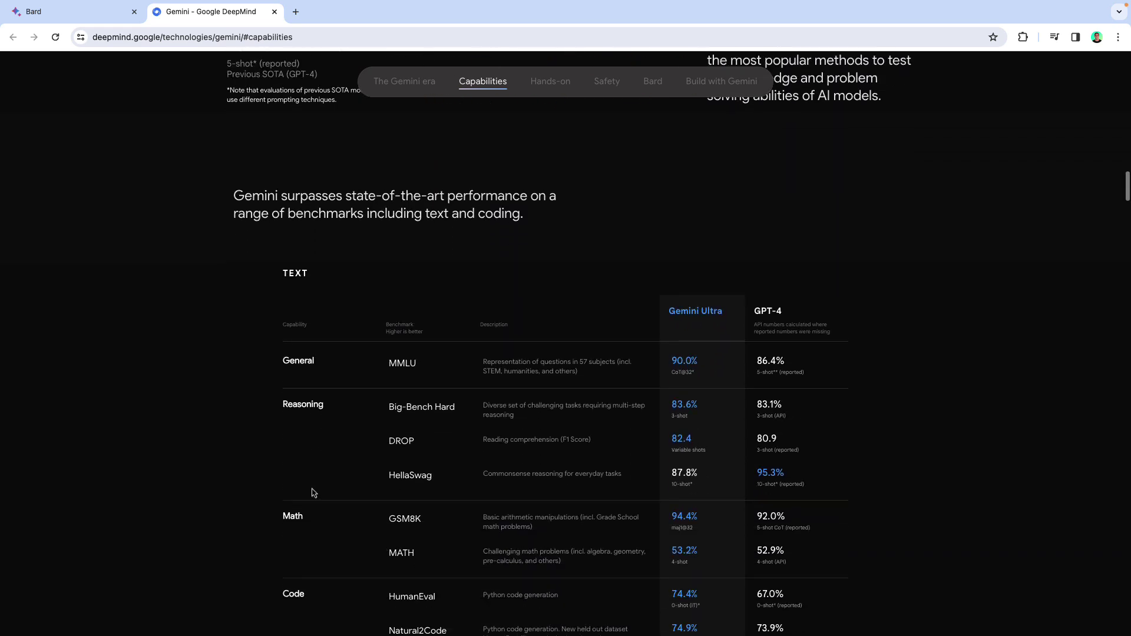
{"action": "scroll", "coordinate": [312, 492], "scroll_direction": "down", "scroll_amount": 1}
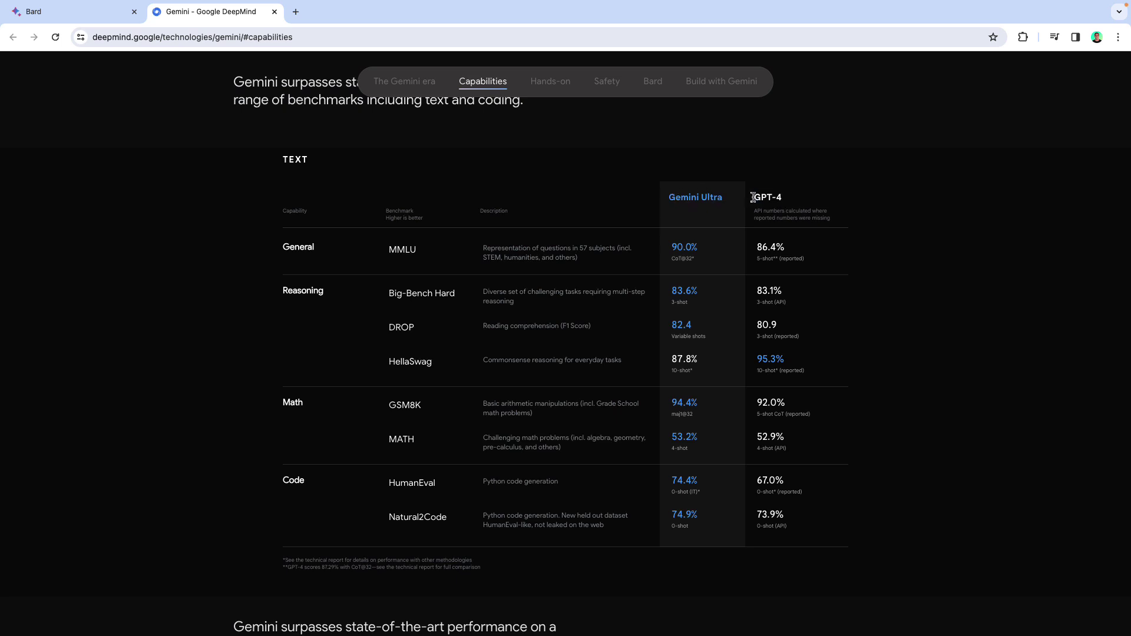
{"action": "left_click_drag", "start_coordinate": [753, 197], "coordinate": [799, 203]}
Step: Continue down to the 'Gemini comes in three sizes' section showing Ultra, Pro and Nano
{"action": "scroll", "coordinate": [662, 230], "scroll_direction": "down", "scroll_amount": 12}
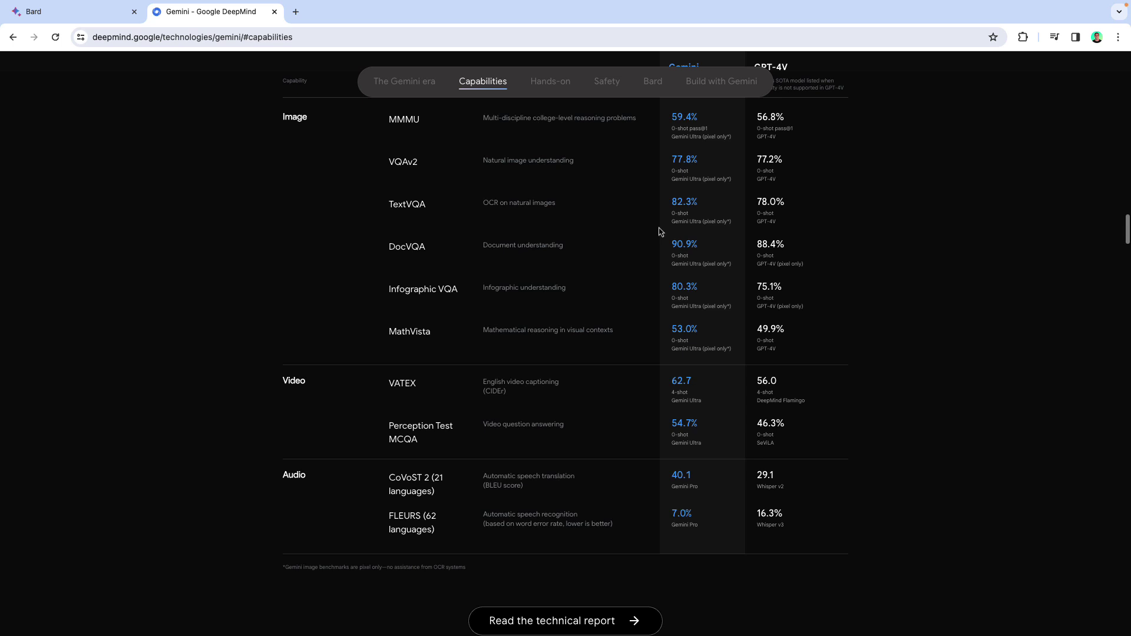
{"action": "scroll", "coordinate": [660, 231], "scroll_direction": "down", "scroll_amount": 4}
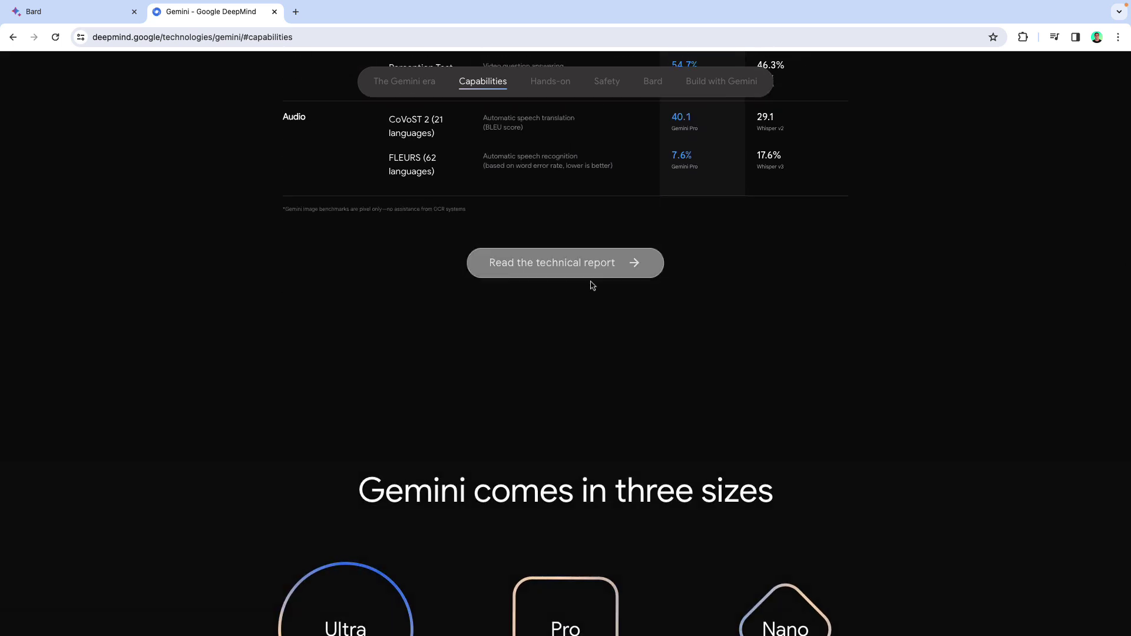
{"action": "scroll", "coordinate": [592, 259], "scroll_direction": "down", "scroll_amount": 2}
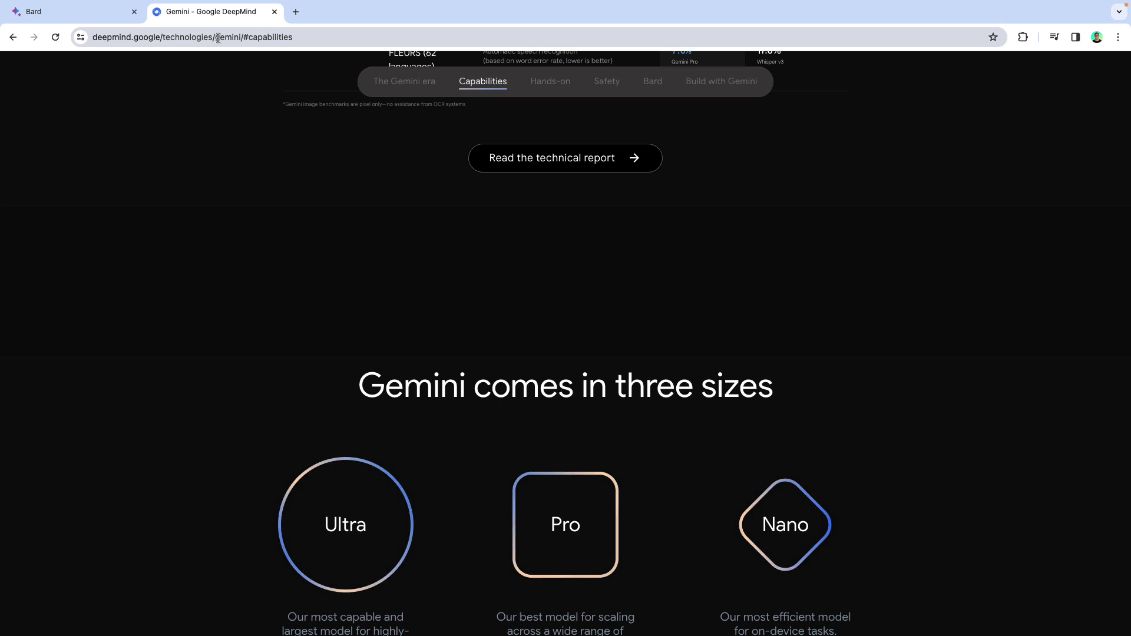
{"action": "scroll", "coordinate": [288, 156], "scroll_direction": "down", "scroll_amount": 4}
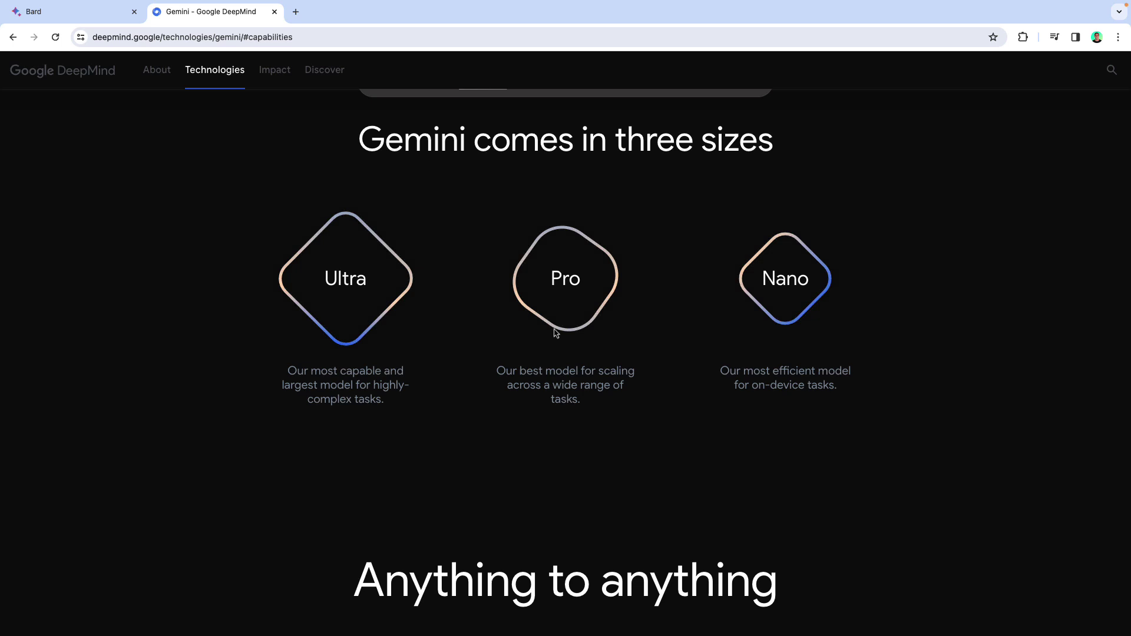
Step: Cycle through the three 'Anything to anything' examples, ending on the code-generation example
{"action": "scroll", "coordinate": [589, 295], "scroll_direction": "down", "scroll_amount": 1}
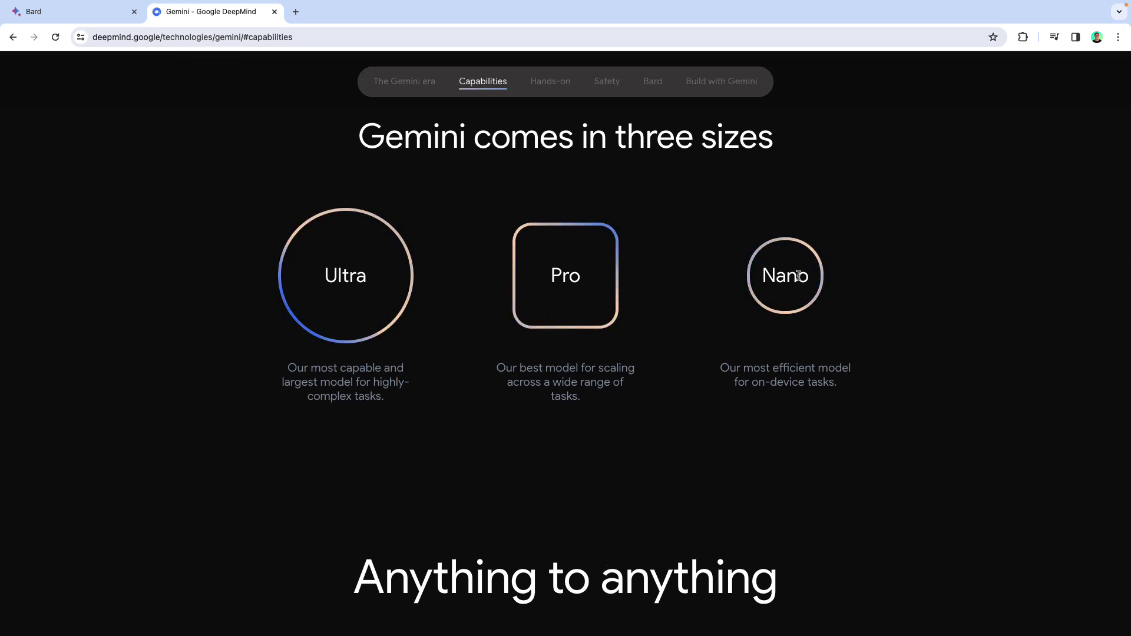
{"action": "scroll", "coordinate": [738, 303], "scroll_direction": "down", "scroll_amount": 7}
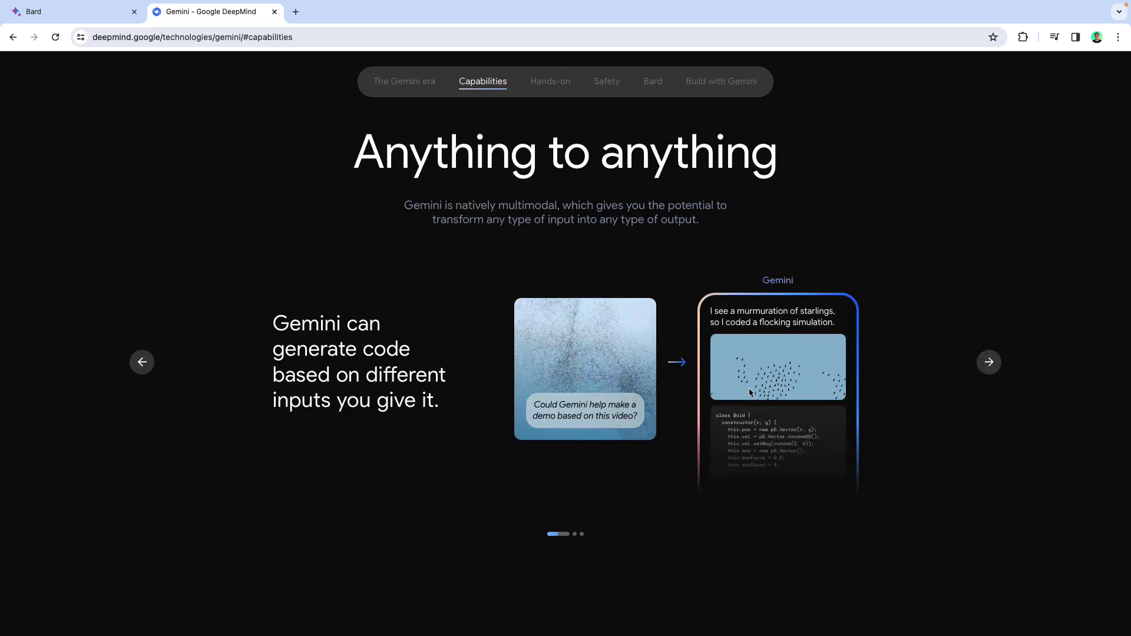
{"action": "left_click", "coordinate": [988, 362]}
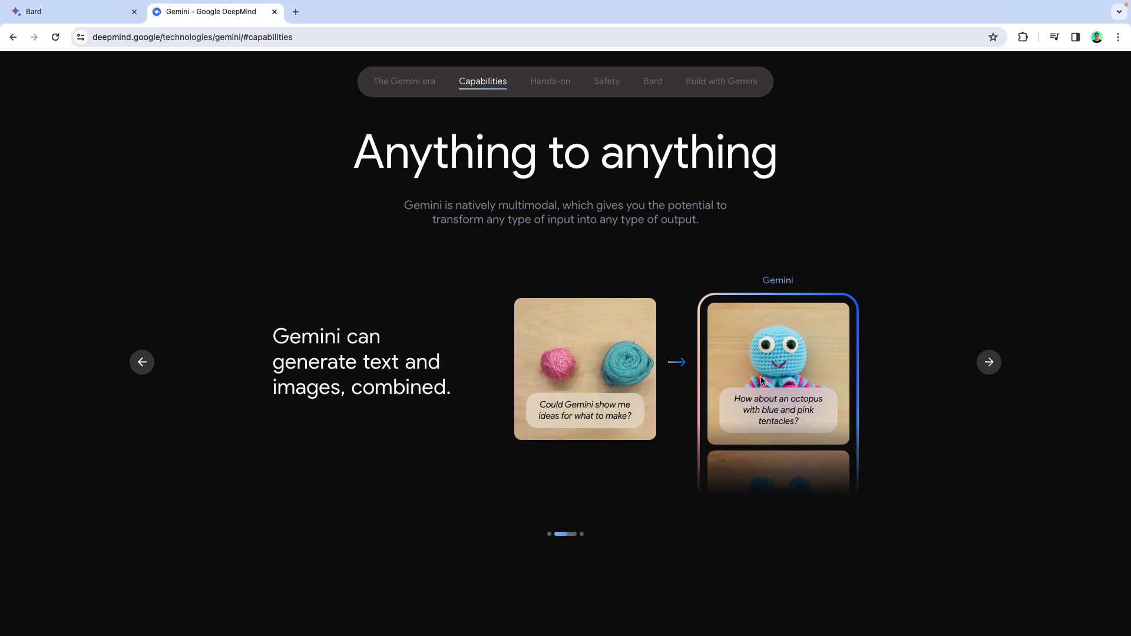
{"action": "left_click", "coordinate": [989, 362]}
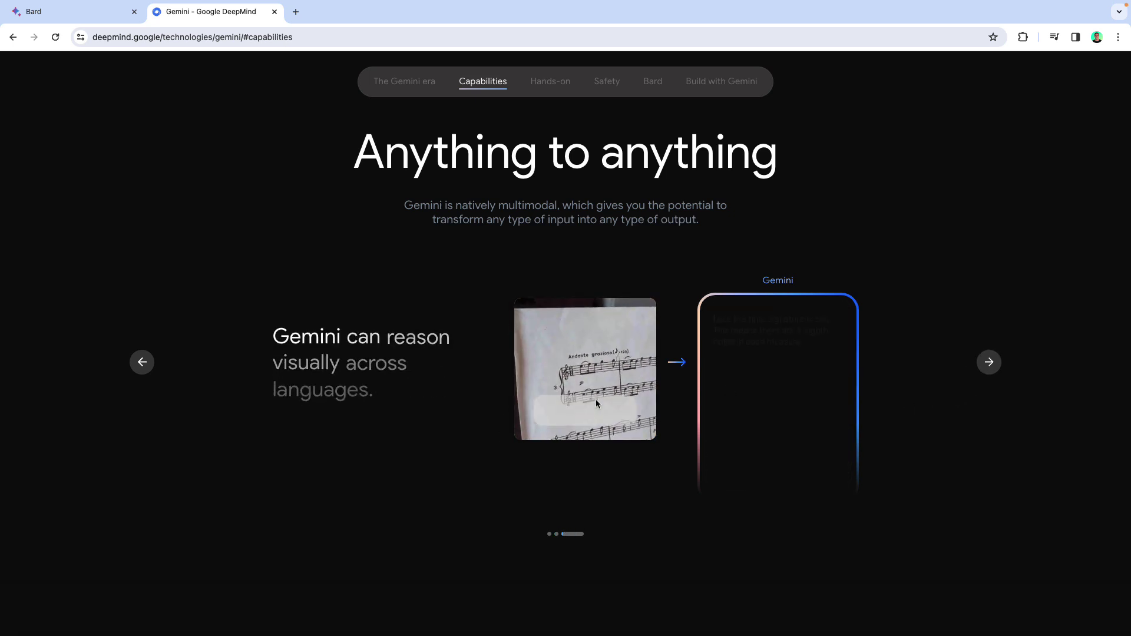
{"action": "left_click", "coordinate": [990, 364]}
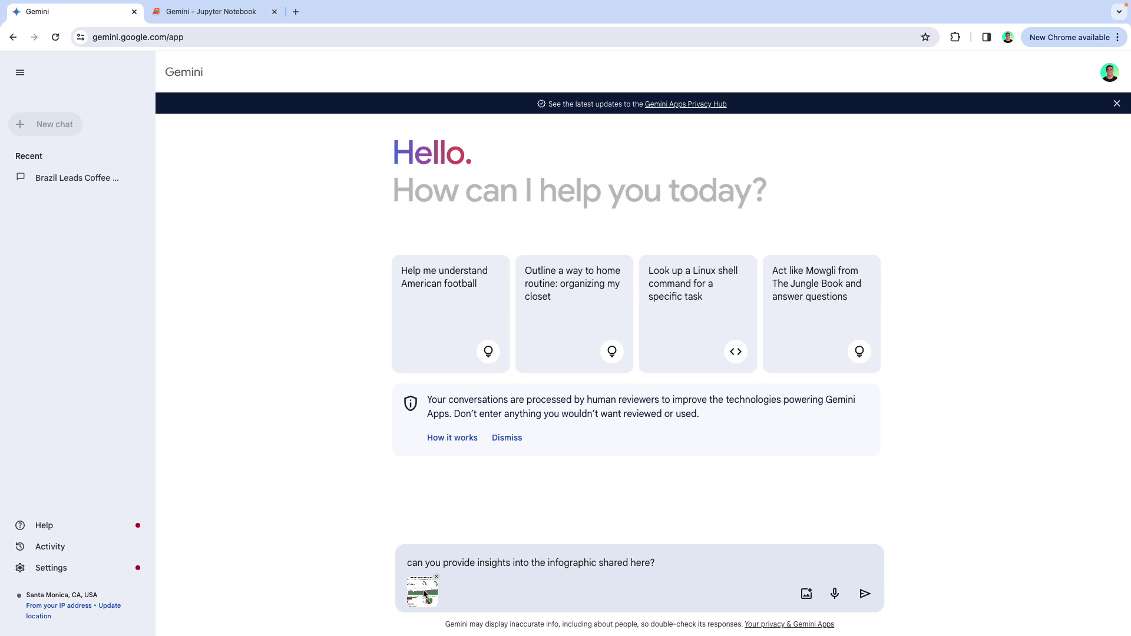
Step: Highlight the insights question and send it with the attached Brazil coffee infographic
{"action": "left_click_drag", "start_coordinate": [407, 562], "coordinate": [658, 559]}
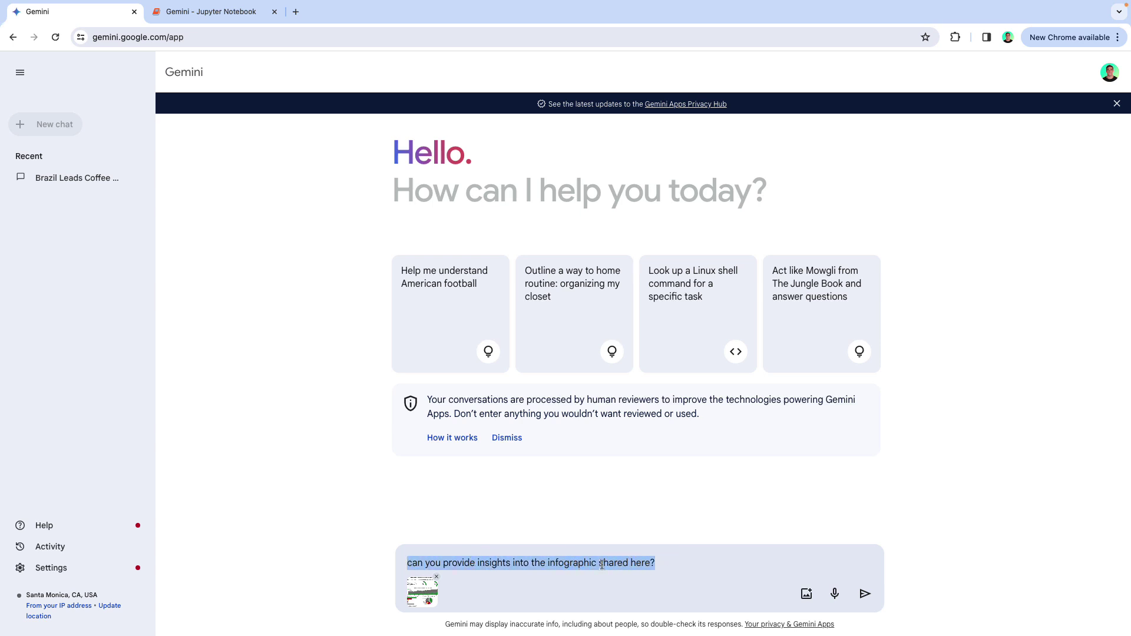
{"action": "left_click_drag", "start_coordinate": [413, 564], "coordinate": [656, 575]}
{"action": "left_click_drag", "start_coordinate": [423, 563], "coordinate": [550, 564]}
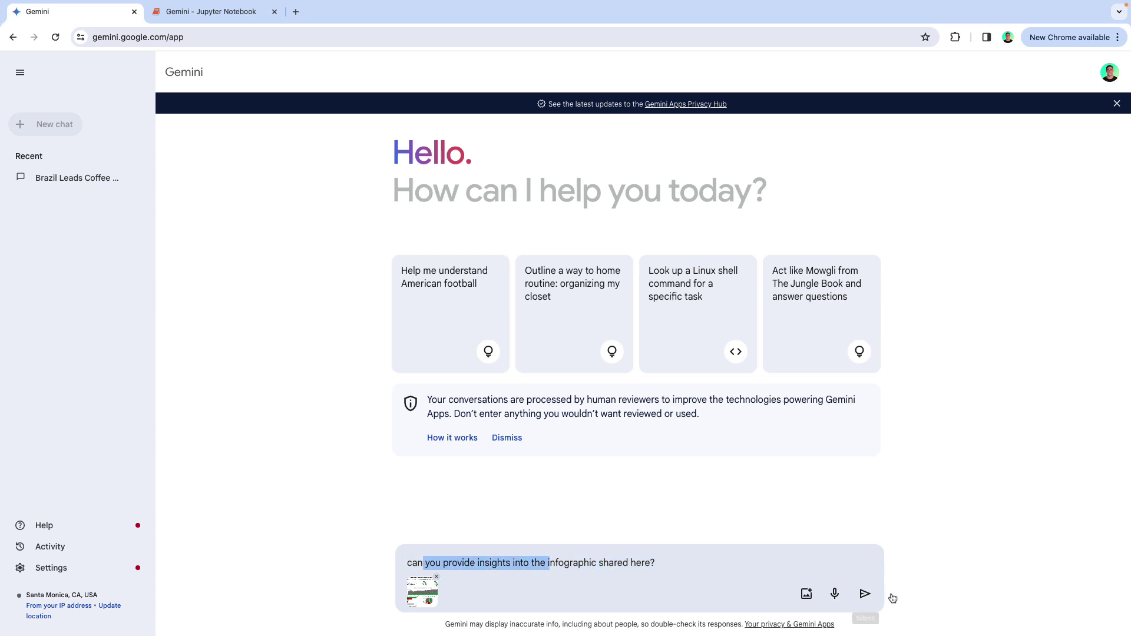
{"action": "left_click", "coordinate": [865, 594]}
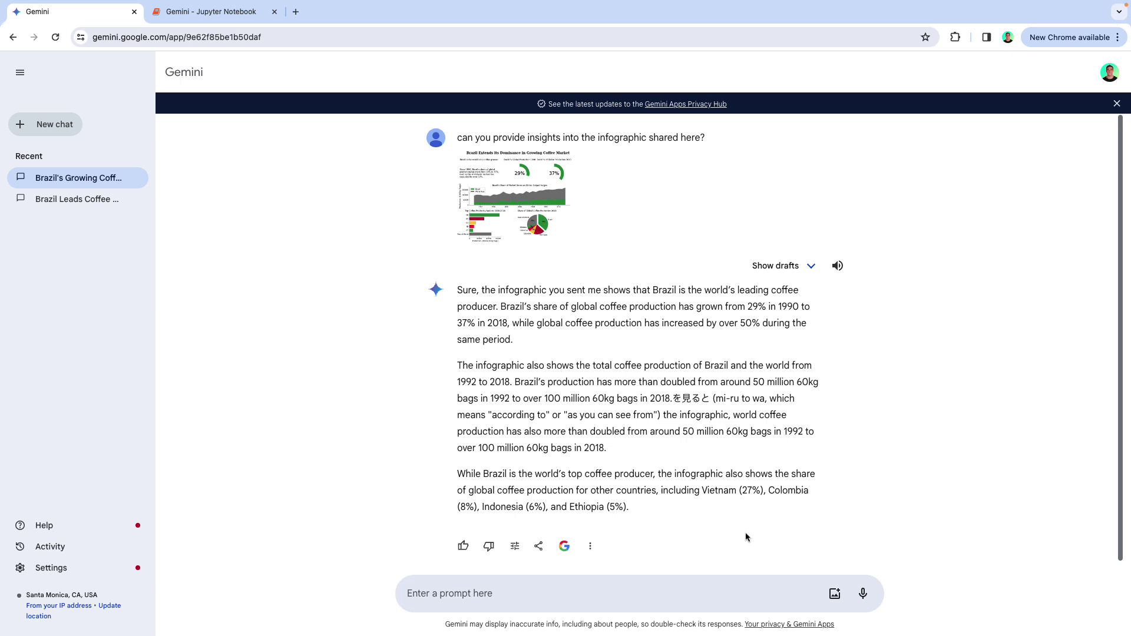
Step: View report.png full size, mark '50 million' in the reply, and reopen the infographic to compare
{"action": "left_click", "coordinate": [495, 202]}
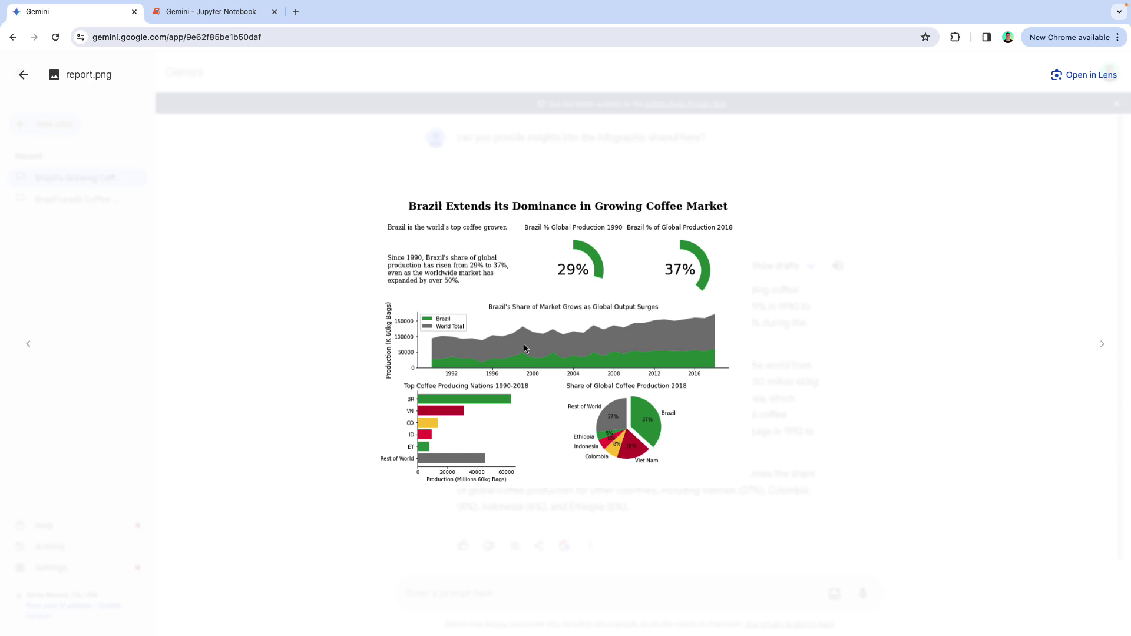
{"action": "key", "text": "Escape"}
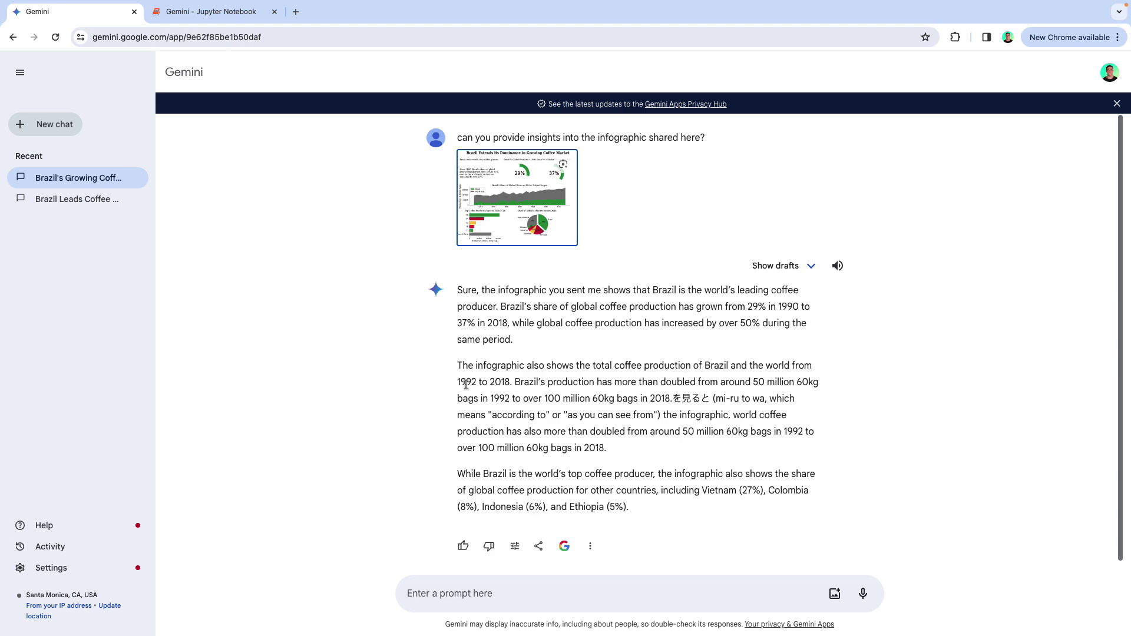
{"action": "left_click", "coordinate": [515, 238]}
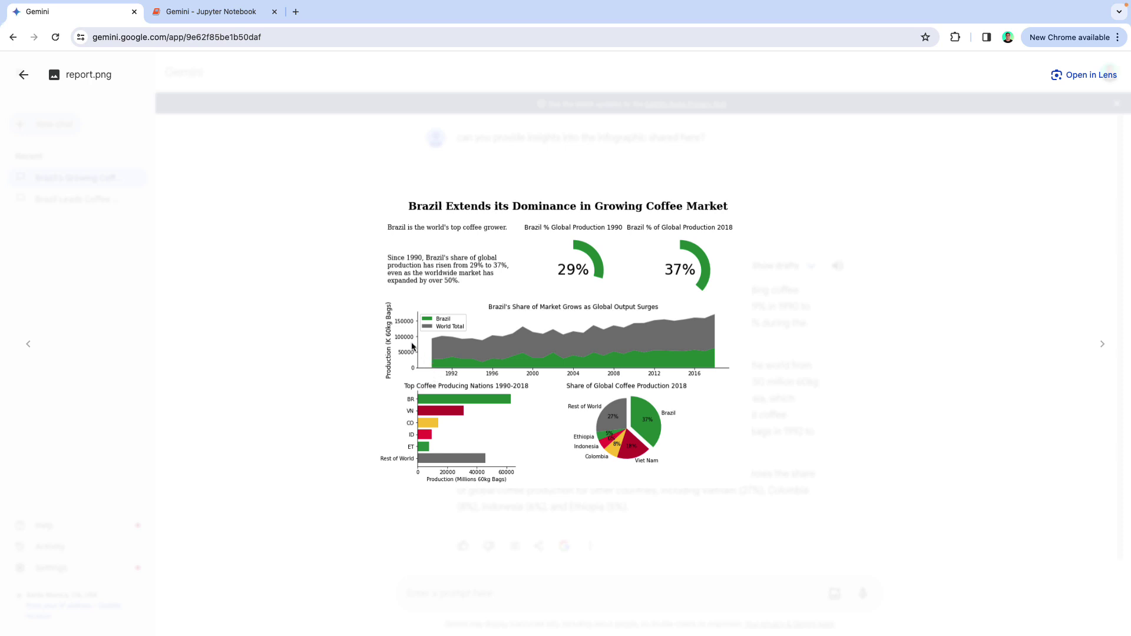
{"action": "key", "text": "Escape"}
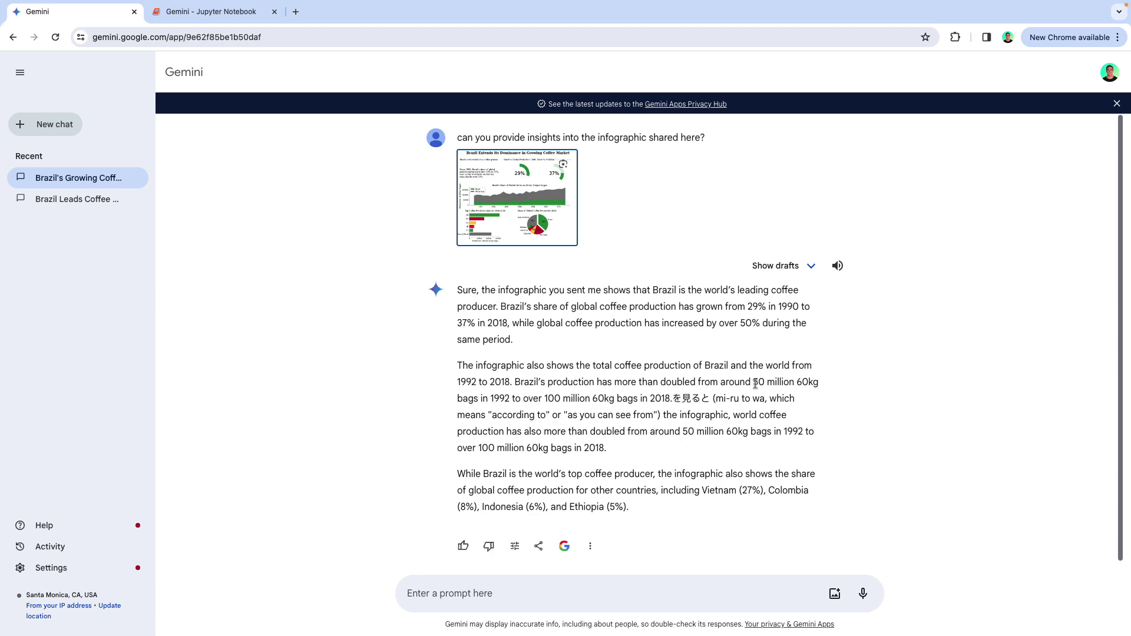
{"action": "left_click_drag", "start_coordinate": [753, 383], "coordinate": [784, 385]}
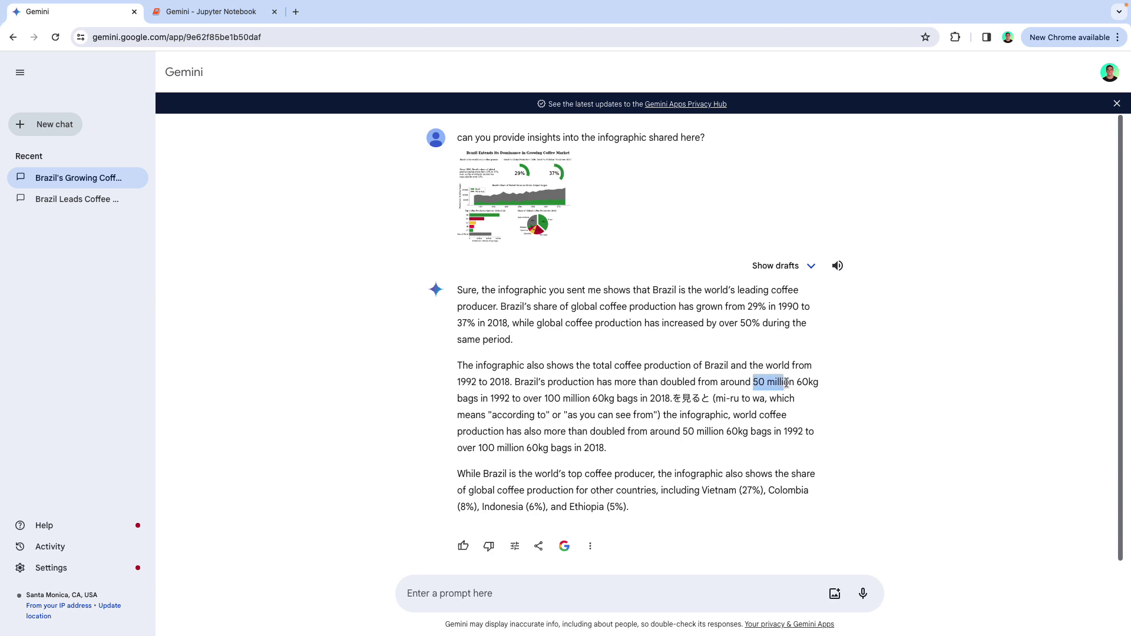
{"action": "left_click", "coordinate": [505, 229]}
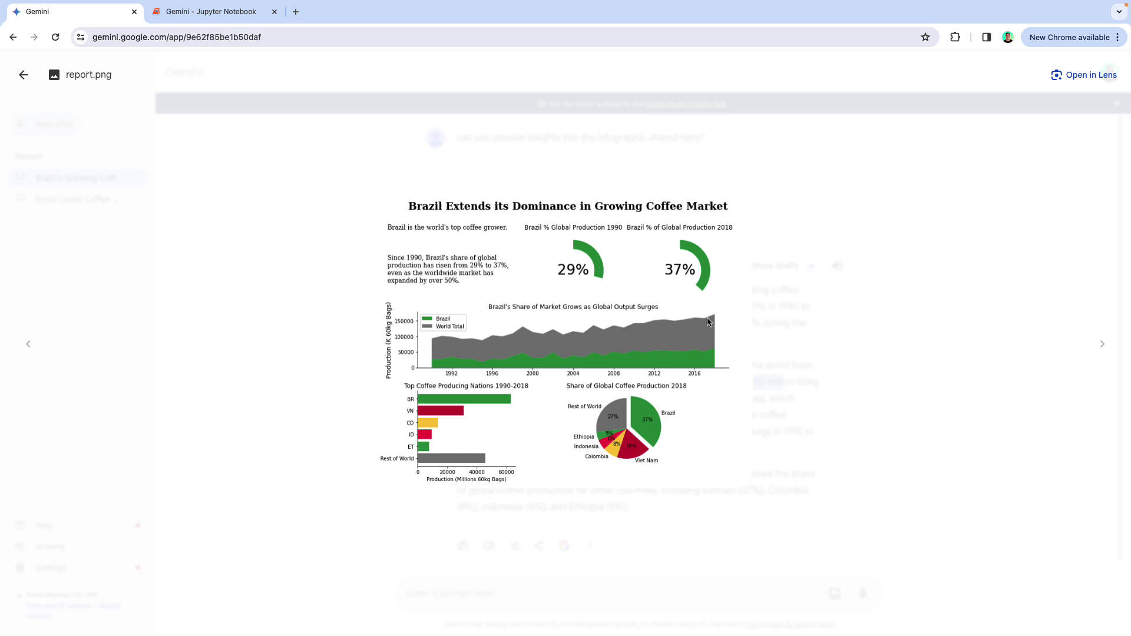
{"action": "left_click", "coordinate": [256, 310]}
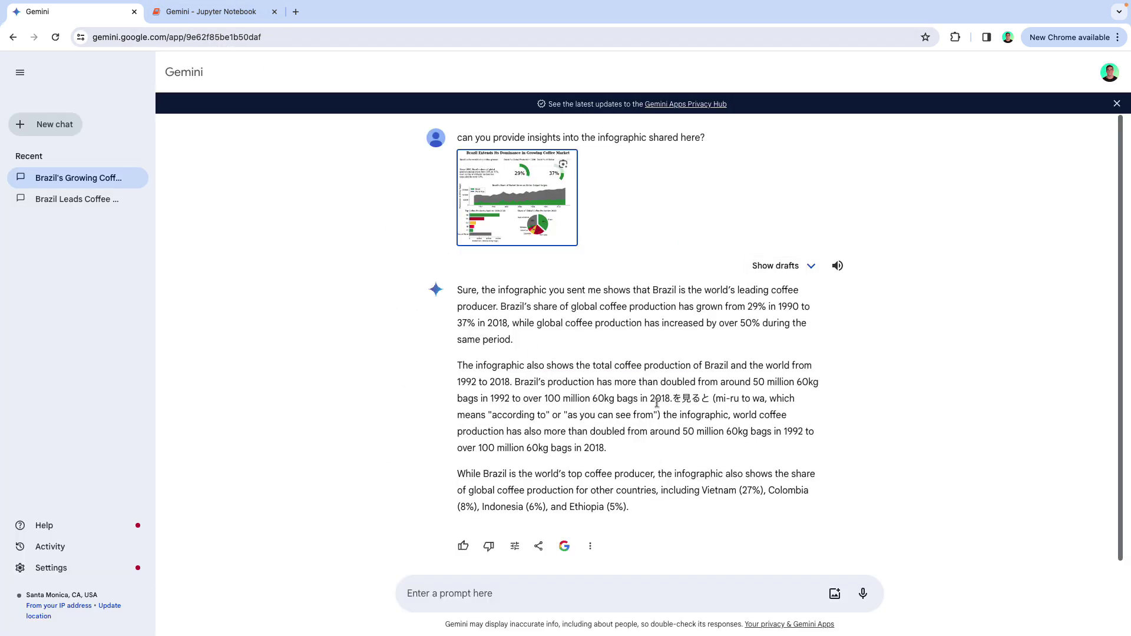
{"action": "left_click_drag", "start_coordinate": [672, 399], "coordinate": [765, 398]}
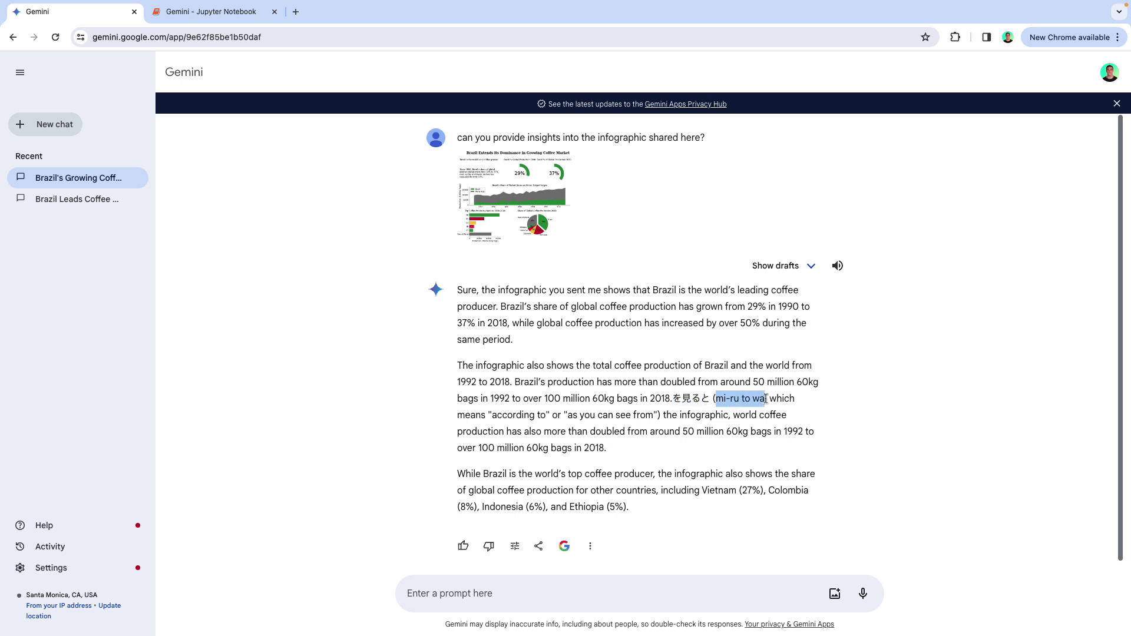
{"action": "left_click", "coordinate": [723, 400]}
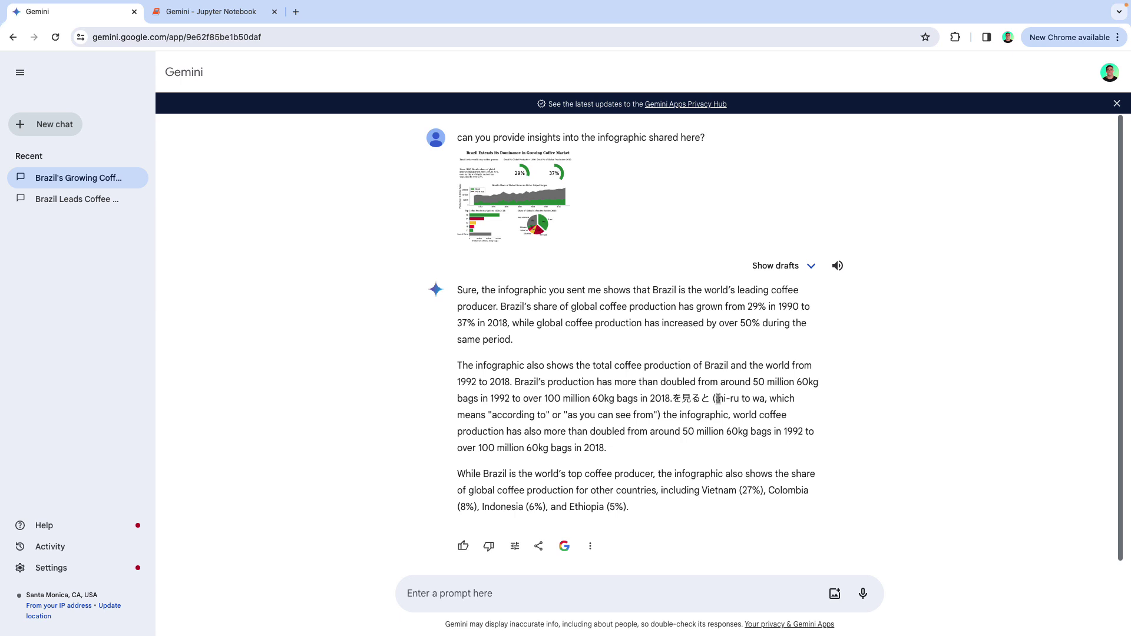
{"action": "left_click_drag", "start_coordinate": [716, 399], "coordinate": [761, 399]}
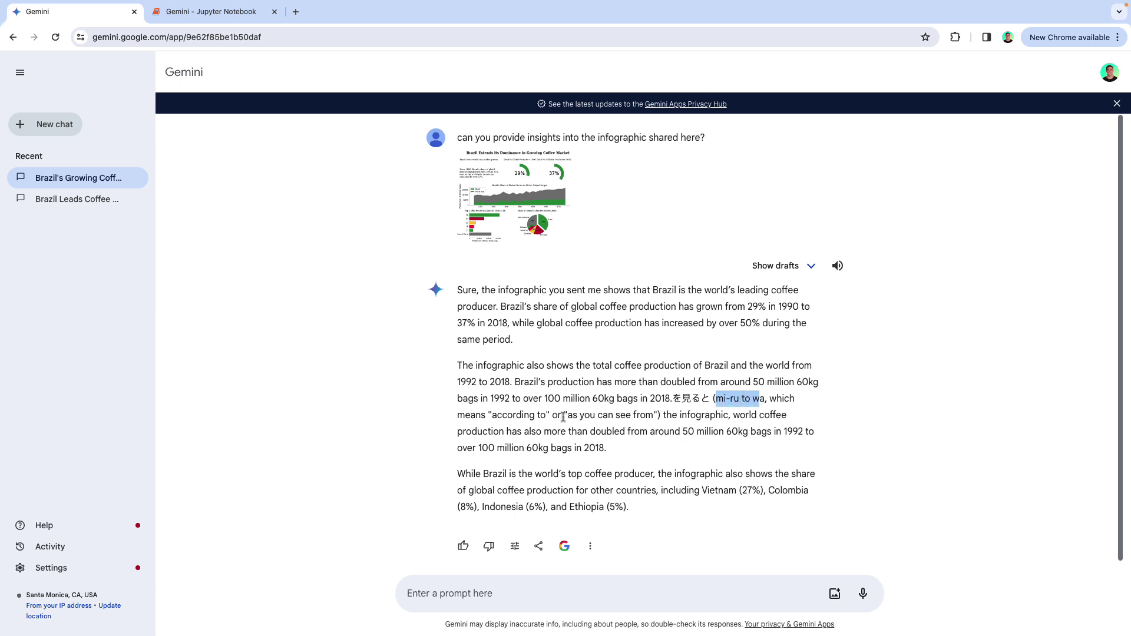
{"action": "left_click_drag", "start_coordinate": [564, 416], "coordinate": [658, 415]}
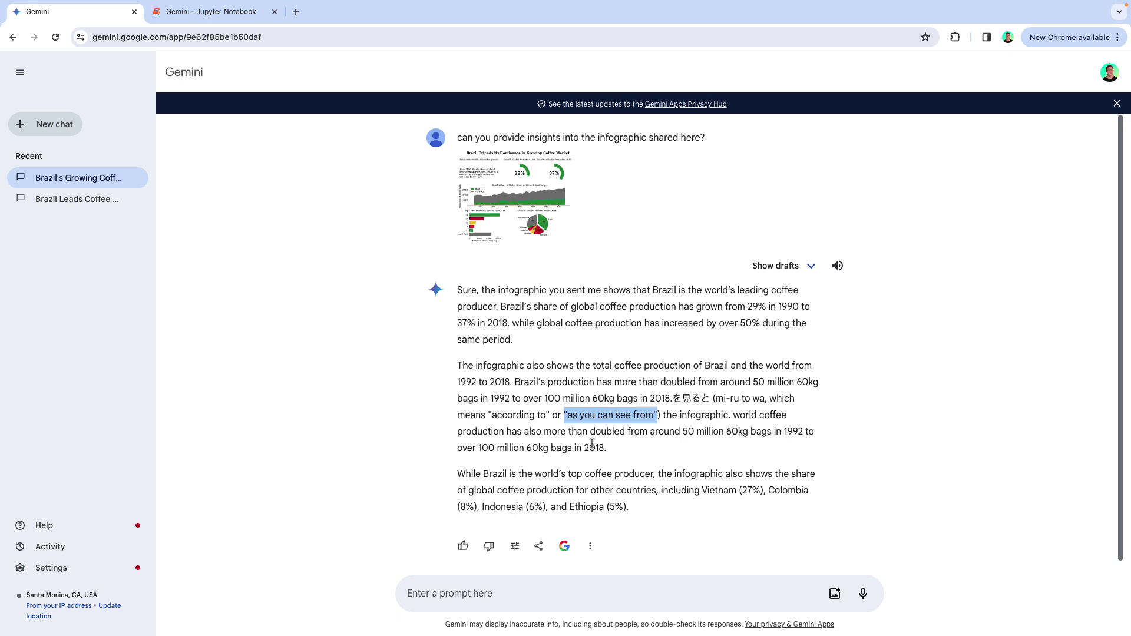
{"action": "left_click", "coordinate": [680, 432]}
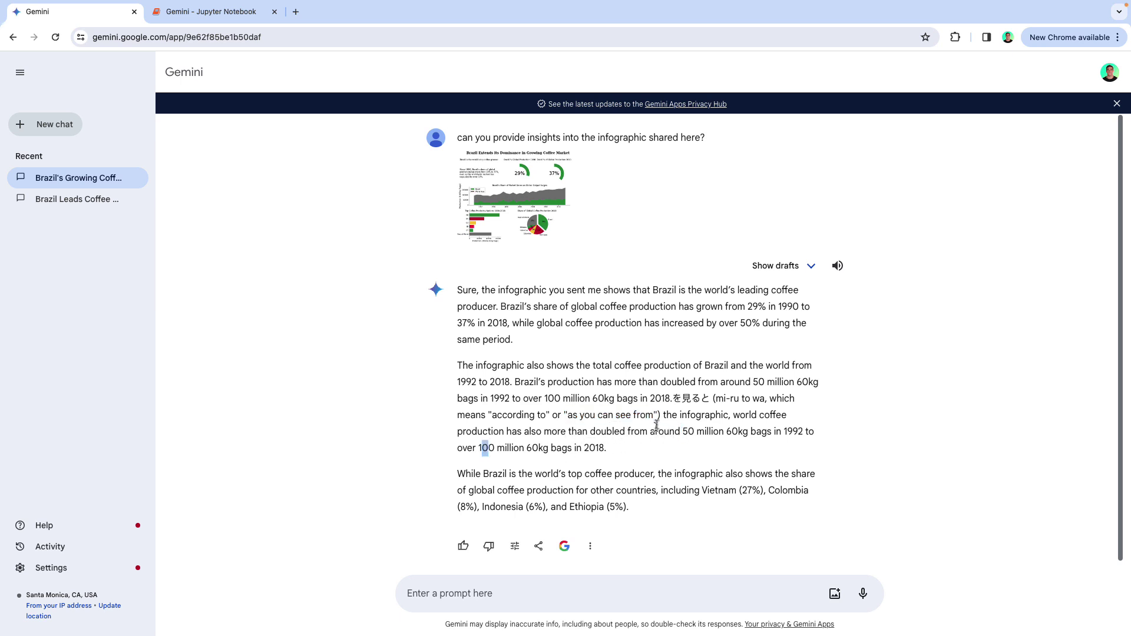
{"action": "left_click_drag", "start_coordinate": [733, 415], "coordinate": [737, 437]}
{"action": "left_click", "coordinate": [737, 437]}
{"action": "left_click_drag", "start_coordinate": [457, 473], "coordinate": [641, 506]}
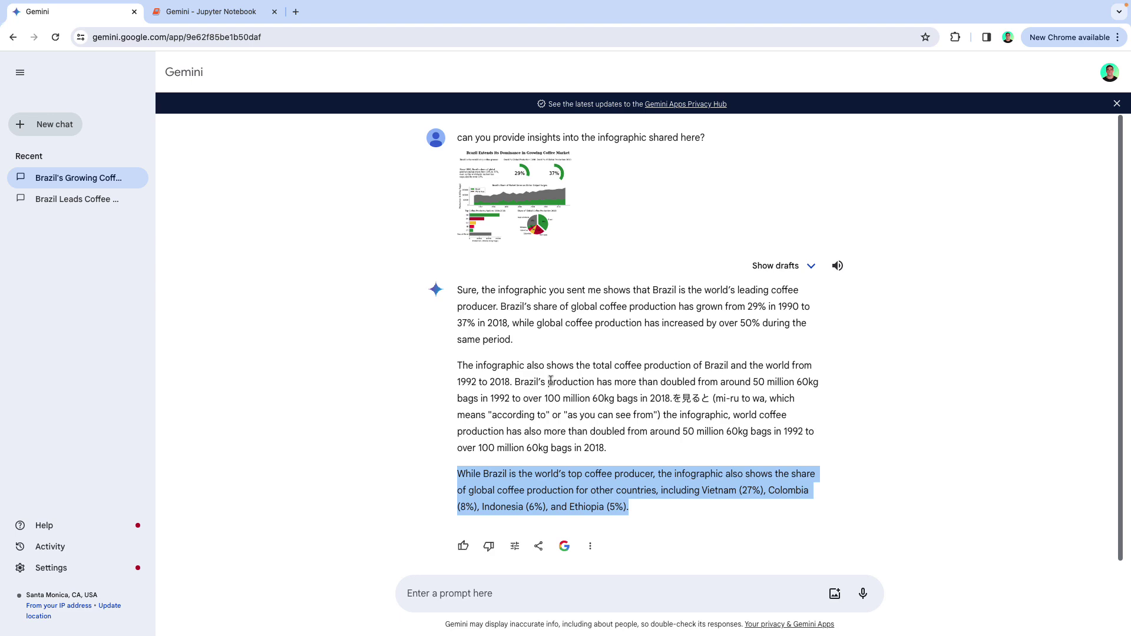
{"action": "left_click", "coordinate": [556, 168]}
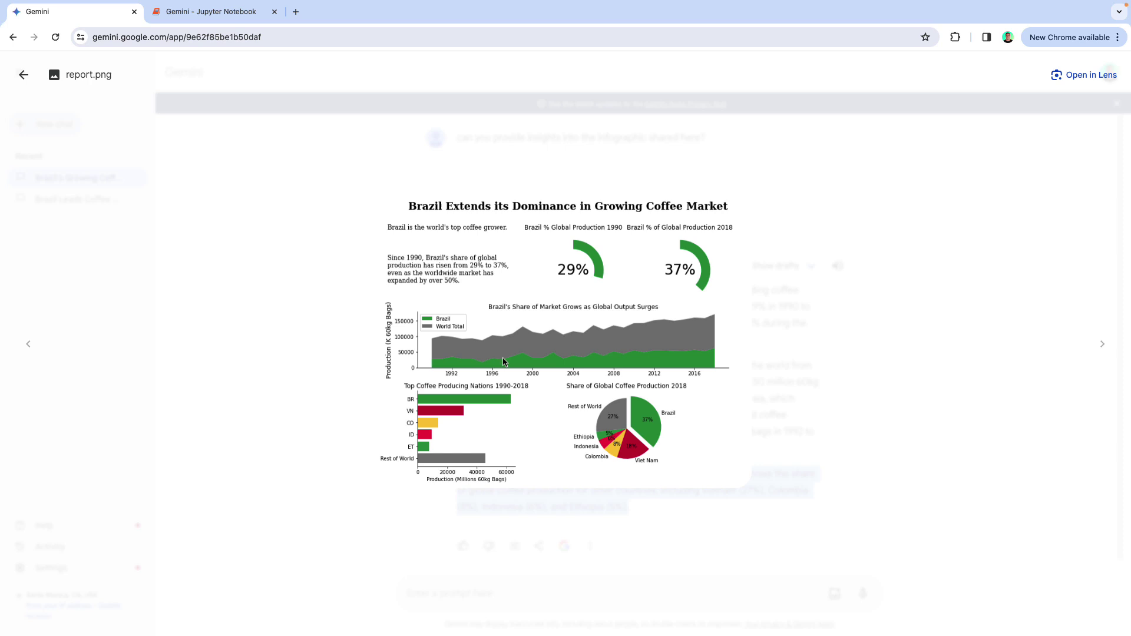
{"action": "key", "text": "Escape"}
Step: Ask 'what about the bar chart in the infographic?' and read through Gemini's reply
{"action": "left_click", "coordinate": [501, 597]}
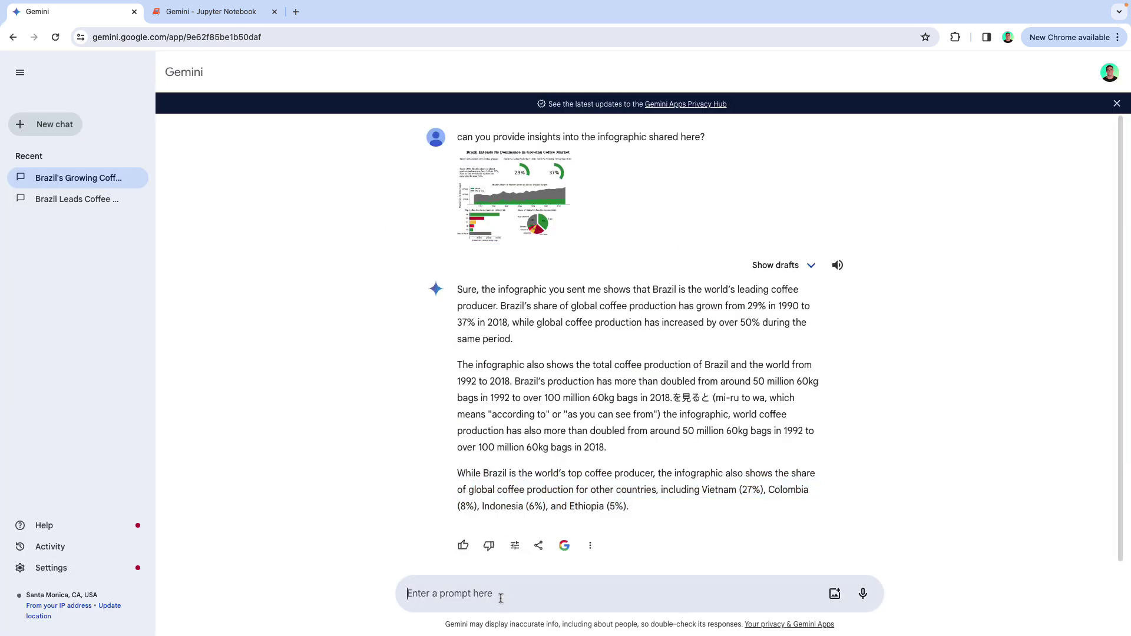
{"action": "type", "text": "what about the bar"}
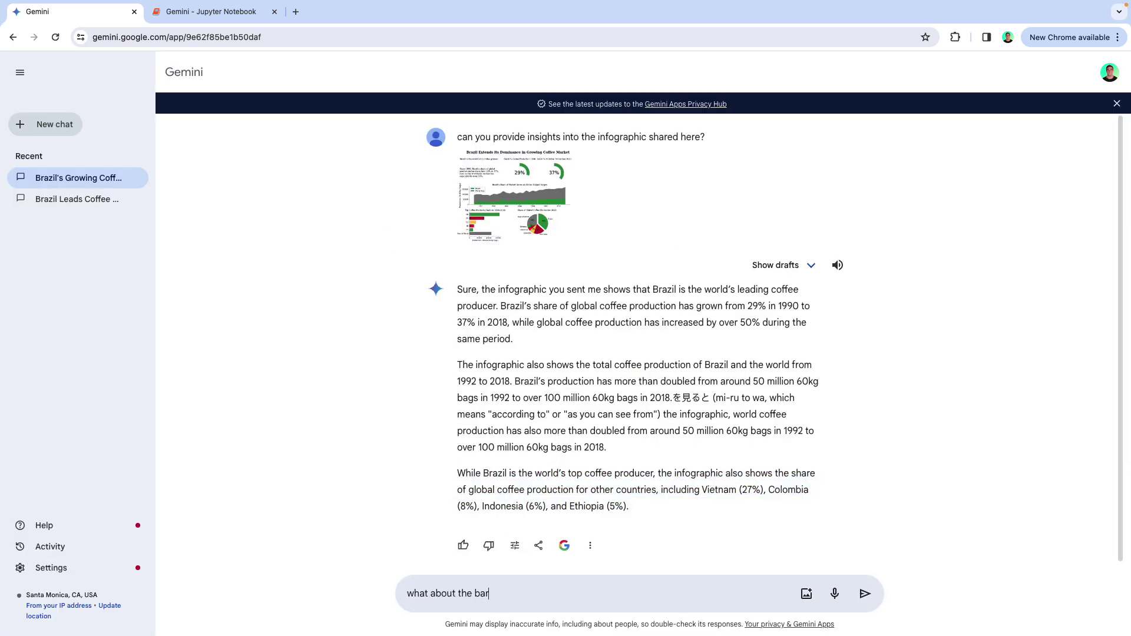
{"action": "type", "text": " chart in the infographic?"}
{"action": "key", "text": "Return"}
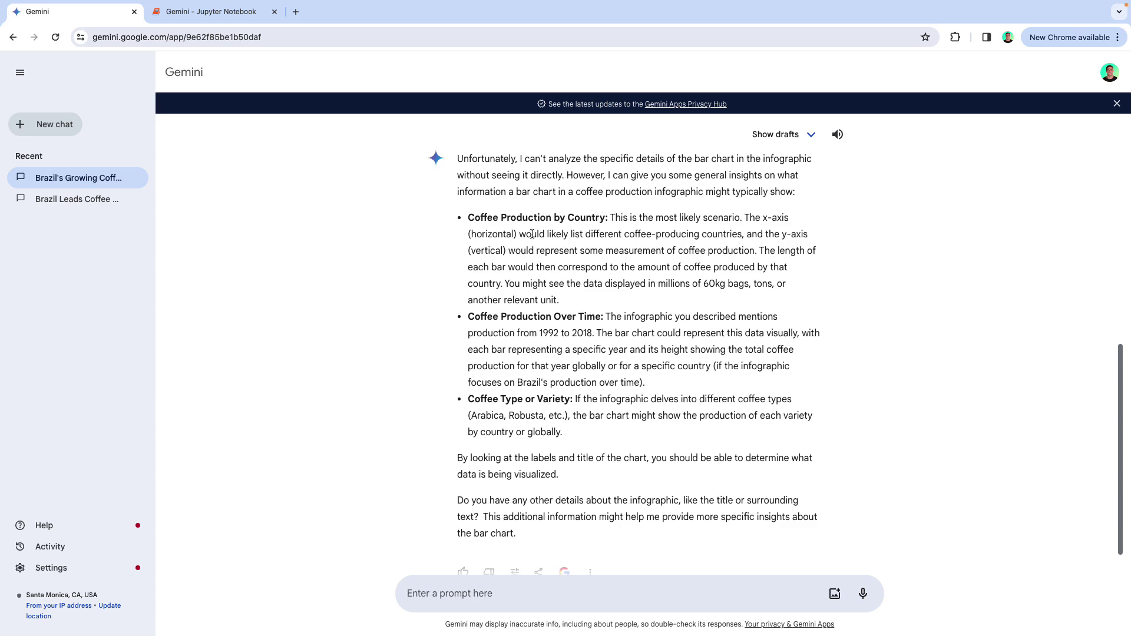
{"action": "scroll", "coordinate": [532, 234], "scroll_direction": "up", "scroll_amount": 2}
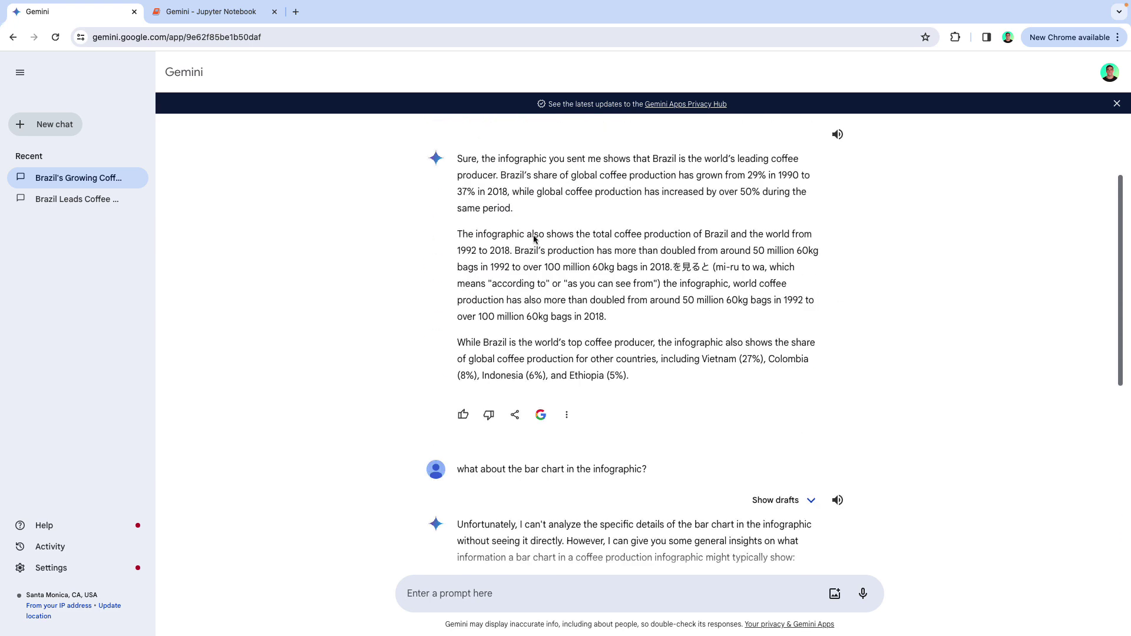
{"action": "scroll", "coordinate": [534, 238], "scroll_direction": "up", "scroll_amount": 2}
{"action": "scroll", "coordinate": [535, 238], "scroll_direction": "down", "scroll_amount": 6}
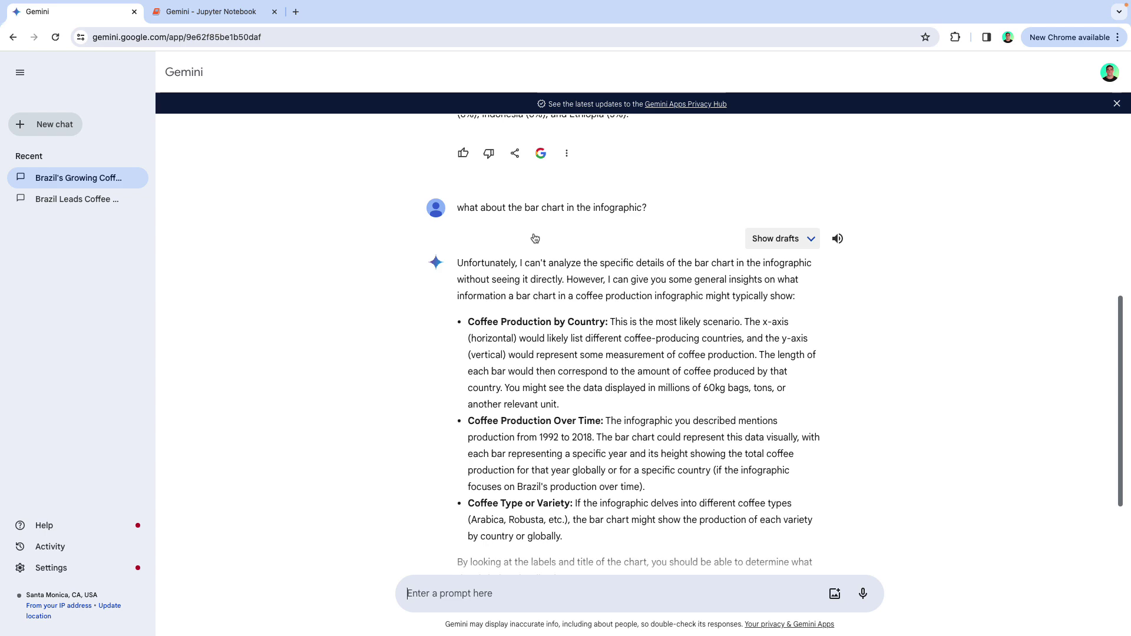
{"action": "scroll", "coordinate": [534, 238], "scroll_direction": "down", "scroll_amount": 3}
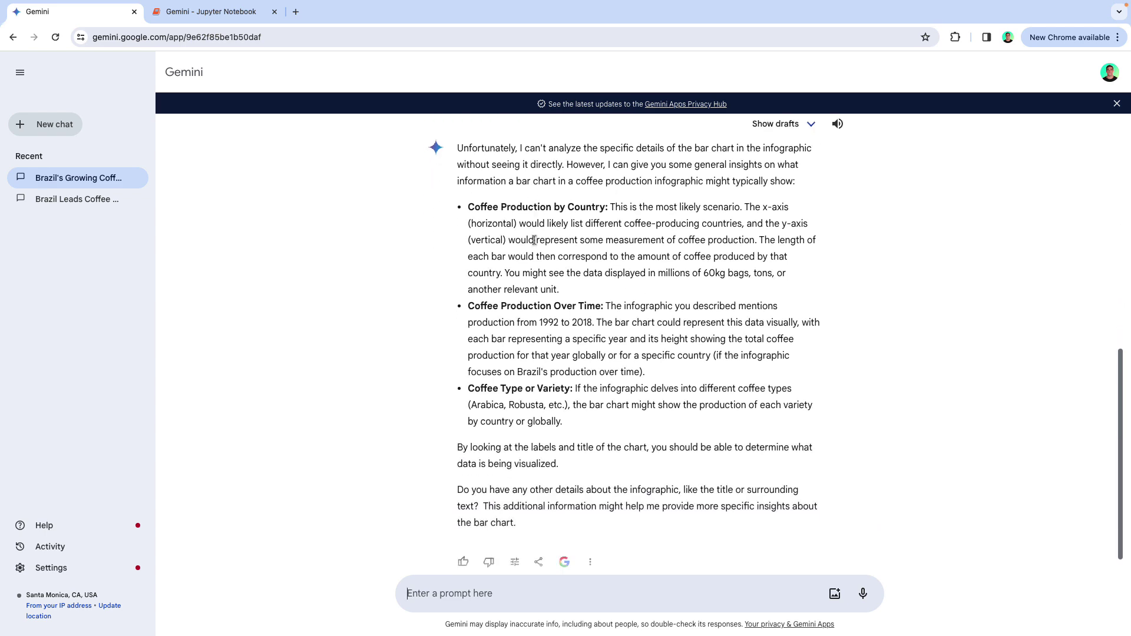
{"action": "scroll", "coordinate": [535, 240], "scroll_direction": "down", "scroll_amount": 1}
{"action": "scroll", "coordinate": [535, 241], "scroll_direction": "up", "scroll_amount": 15}
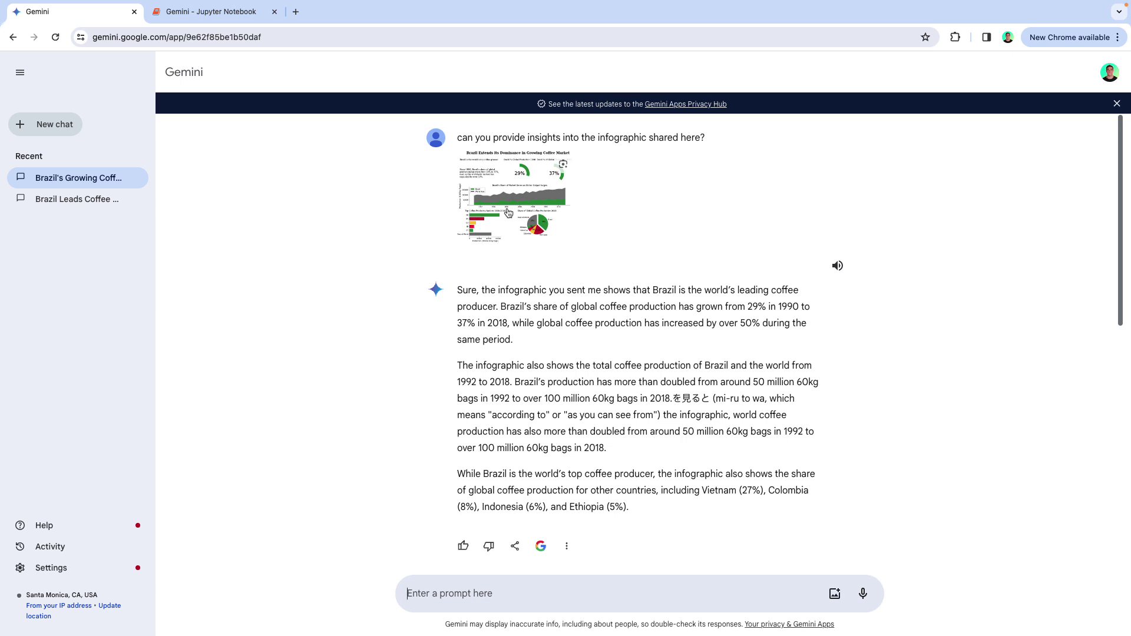
Step: Ask 'can you tell me what Brazil's cofee production has been from 2018-2023?'
{"action": "scroll", "coordinate": [694, 550], "scroll_direction": "down", "scroll_amount": 15}
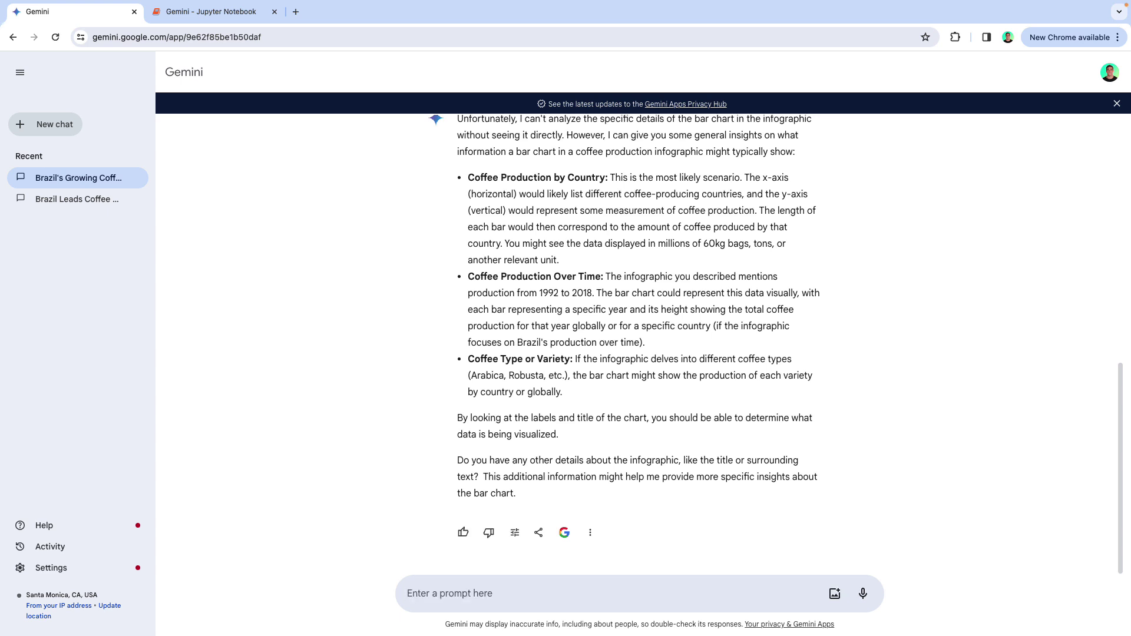
{"action": "type", "text": "can you tell"}
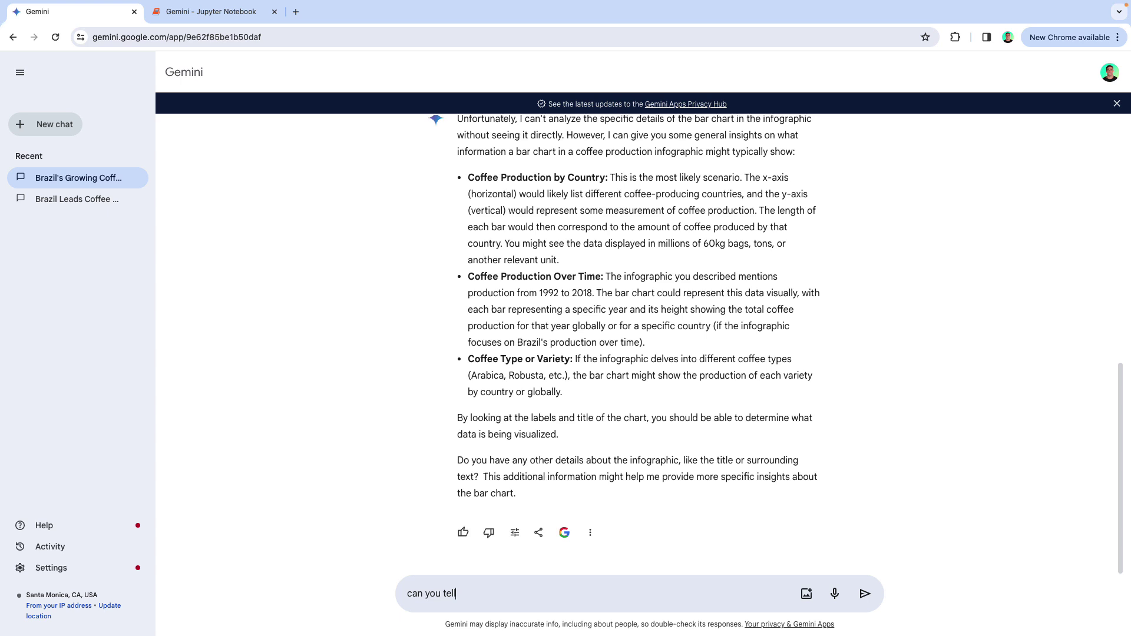
{"action": "type", "text": " me what Braz"}
{"action": "type", "text": "il's cofe"}
{"action": "type", "text": "e produc"}
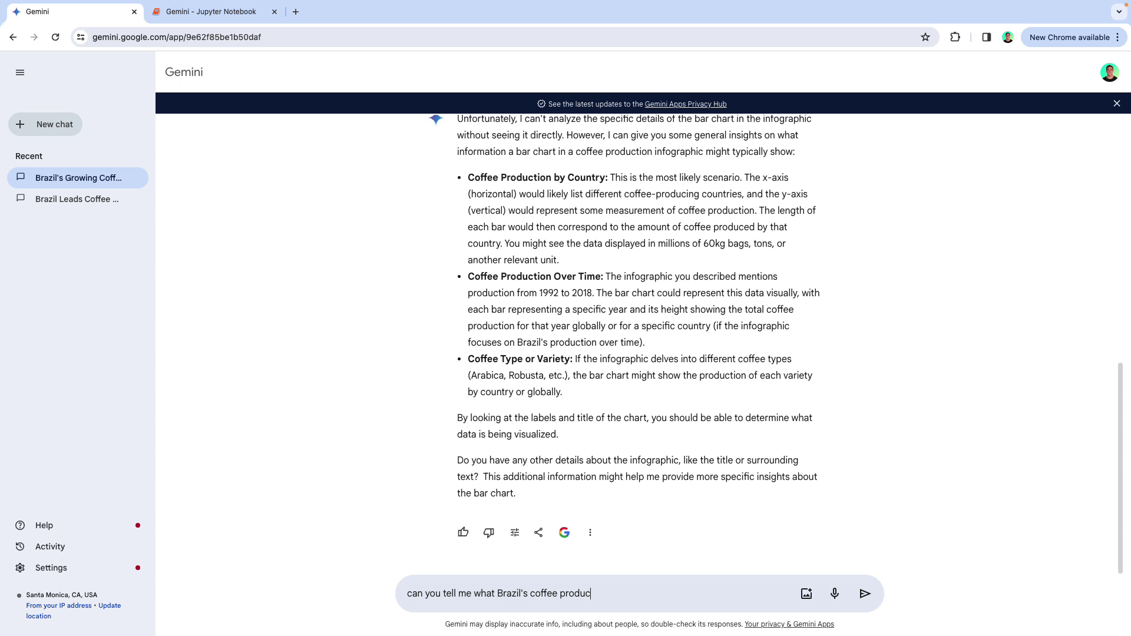
{"action": "type", "text": "tion has been from 2018"}
{"action": "type", "text": "-2023"}
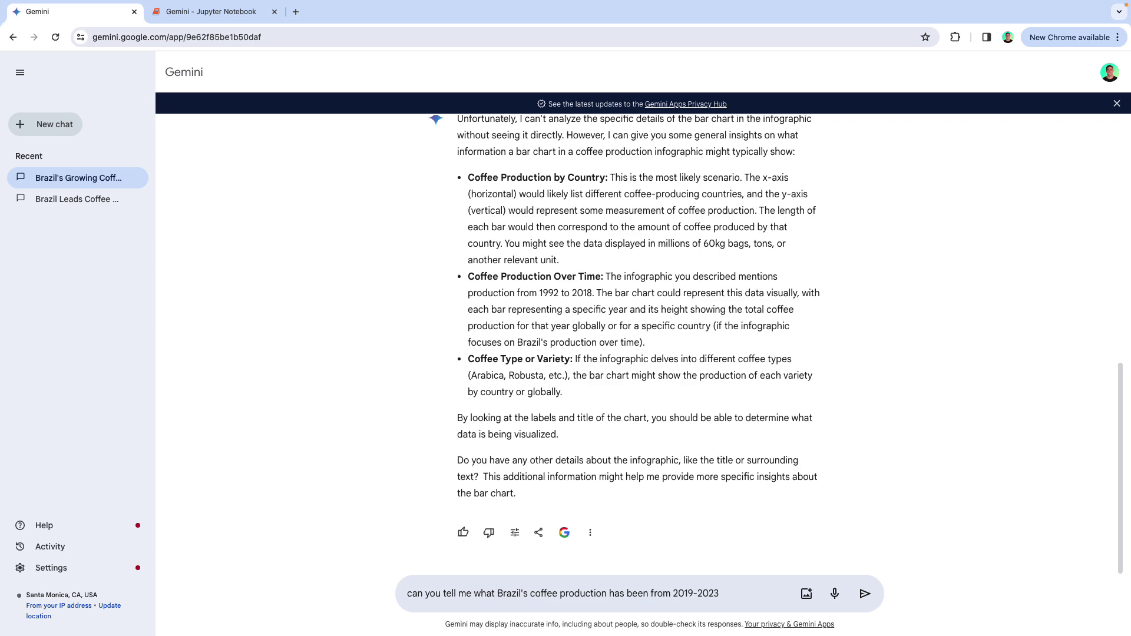
{"action": "type", "text": "?"}
{"action": "key", "text": "Return"}
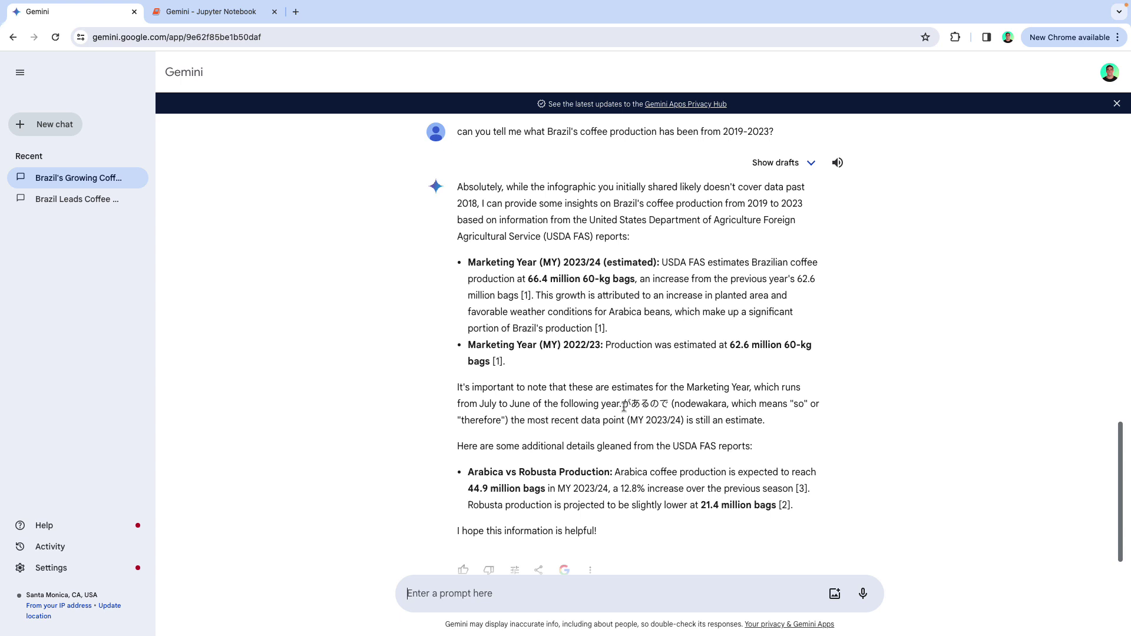
Step: Read the USDA-based reply, marking the stray Japanese phrase and the Arabica vs Robusta bullet
{"action": "left_click_drag", "start_coordinate": [622, 404], "coordinate": [774, 420]}
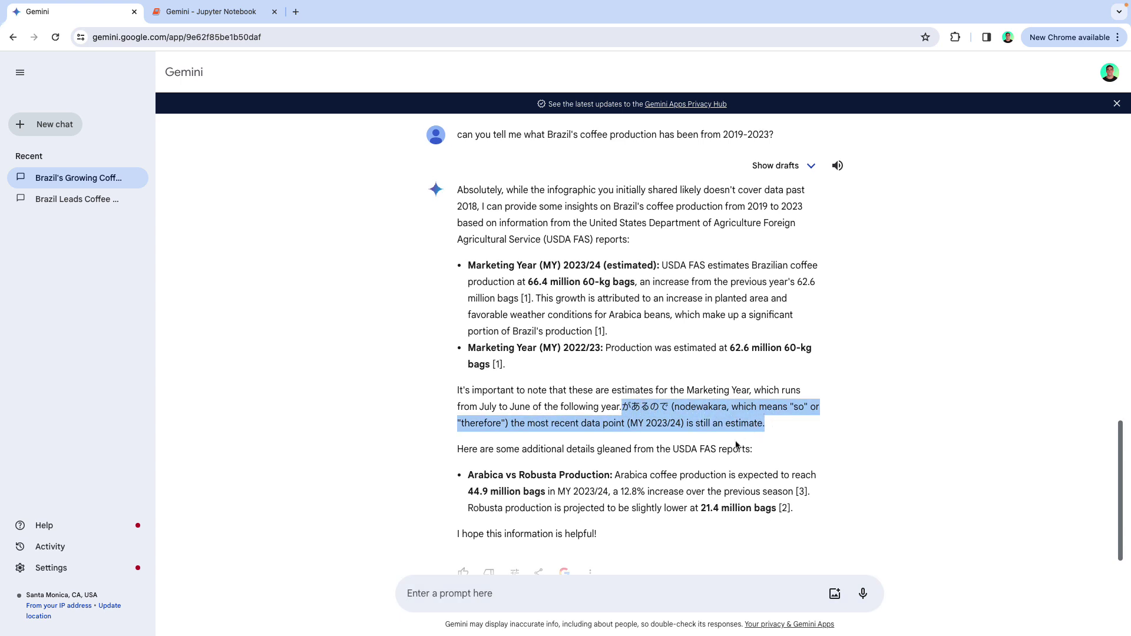
{"action": "scroll", "coordinate": [738, 443], "scroll_direction": "down", "scroll_amount": 1}
{"action": "left_click_drag", "start_coordinate": [468, 435], "coordinate": [544, 434]}
{"action": "left_click", "coordinate": [555, 437]}
{"action": "scroll", "coordinate": [607, 407], "scroll_direction": "up", "scroll_amount": 3}
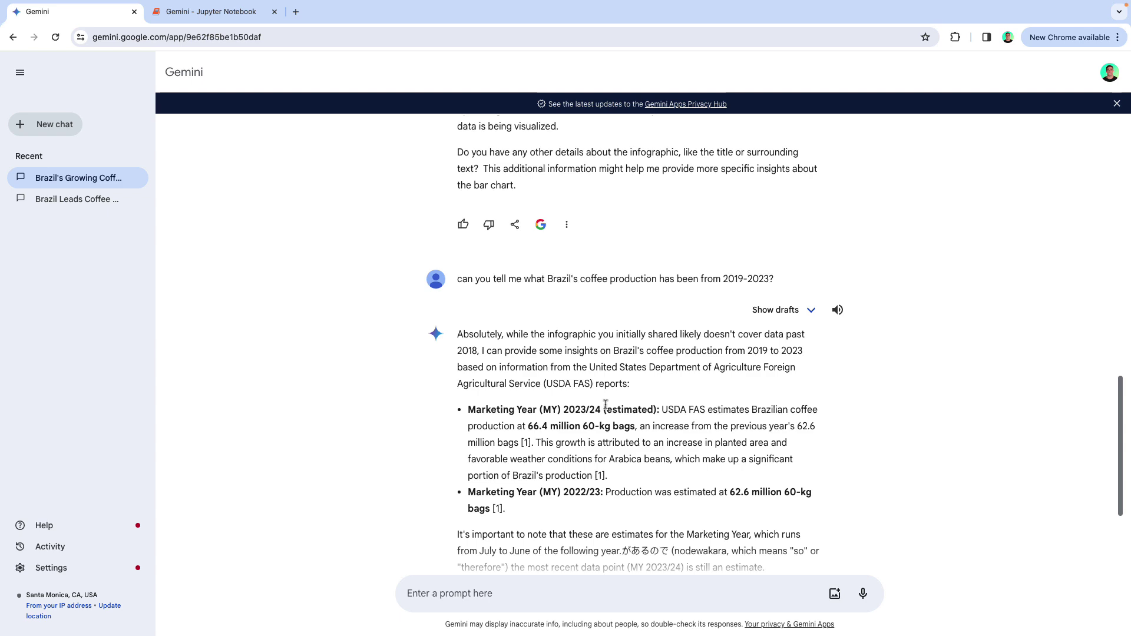
{"action": "scroll", "coordinate": [606, 407], "scroll_direction": "down", "scroll_amount": 1}
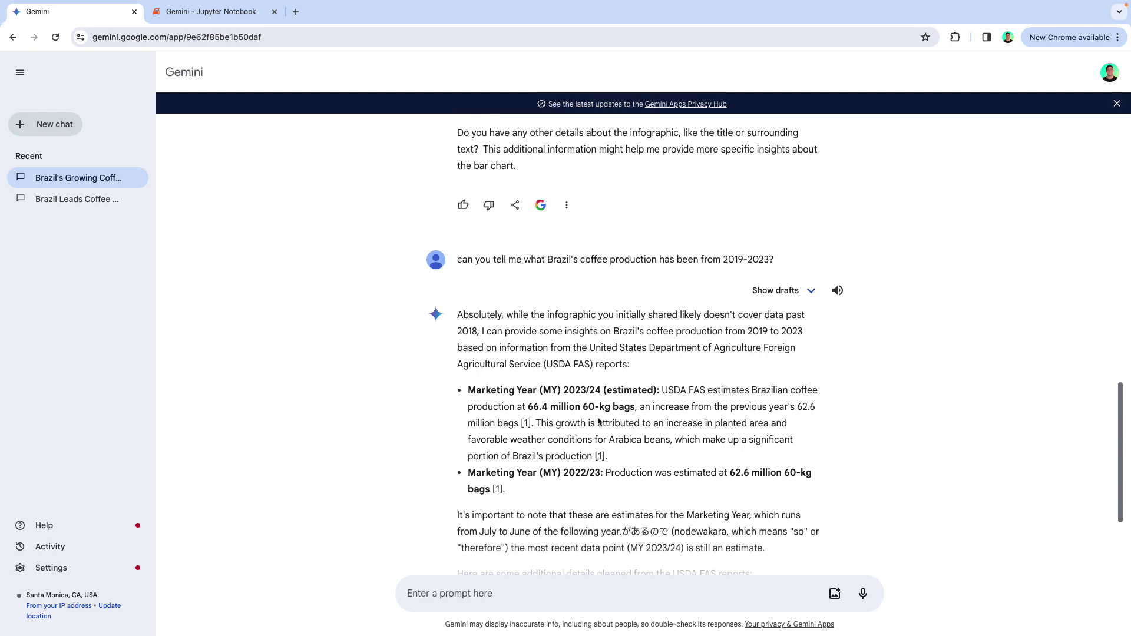
{"action": "scroll", "coordinate": [581, 446], "scroll_direction": "up", "scroll_amount": 1}
{"action": "left_click_drag", "start_coordinate": [527, 477], "coordinate": [549, 477]}
{"action": "scroll", "coordinate": [645, 407], "scroll_direction": "up", "scroll_amount": 1}
{"action": "scroll", "coordinate": [648, 400], "scroll_direction": "up", "scroll_amount": 10}
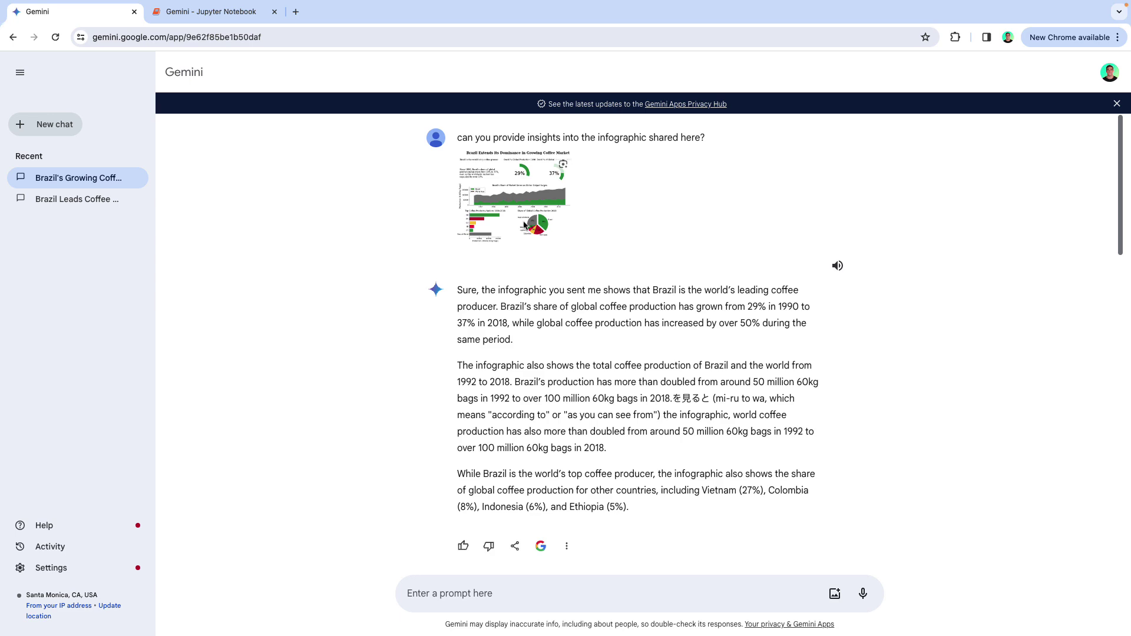
Step: Check the reply against the full-size infographic, then return to the answer
{"action": "left_click", "coordinate": [559, 168]}
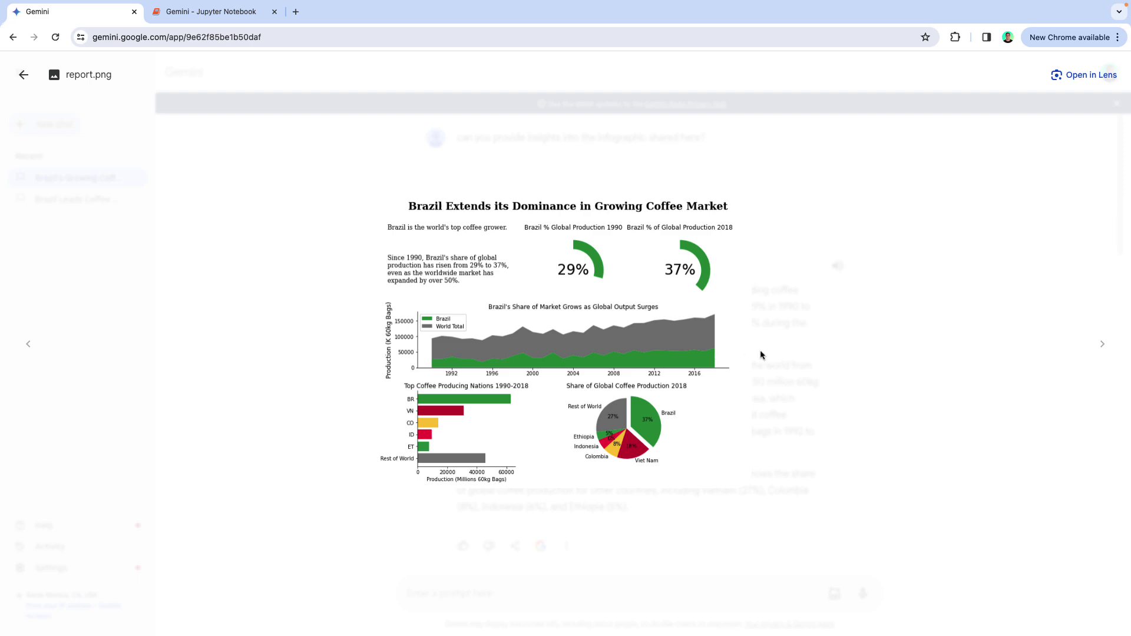
{"action": "left_click", "coordinate": [865, 353]}
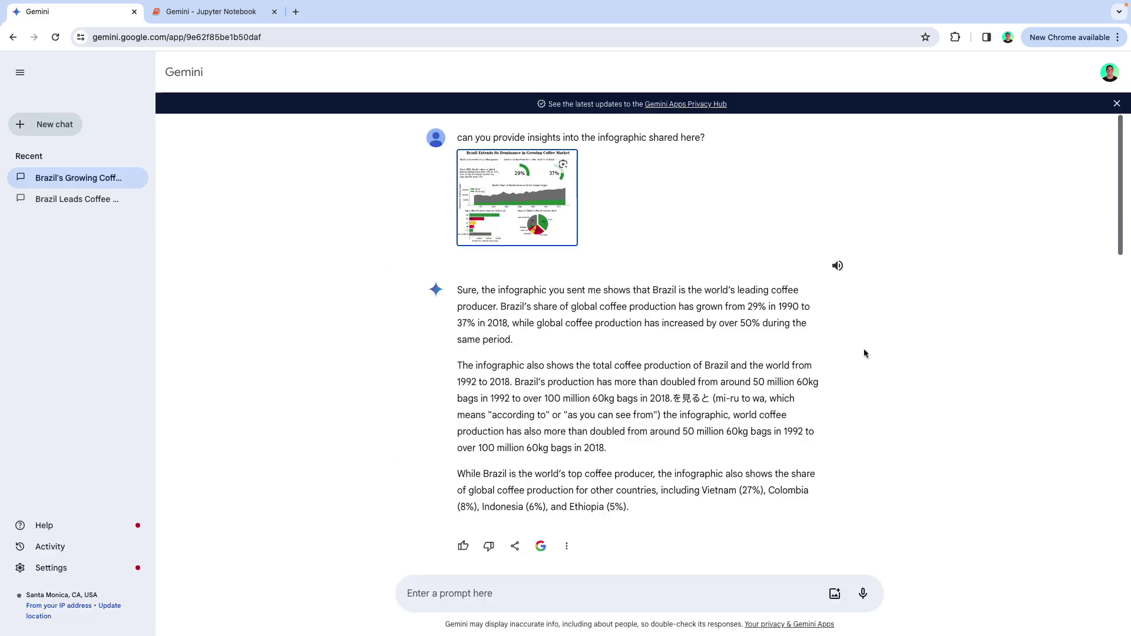
{"action": "scroll", "coordinate": [705, 359], "scroll_direction": "down", "scroll_amount": 3}
{"action": "scroll", "coordinate": [705, 359], "scroll_direction": "down", "scroll_amount": 15}
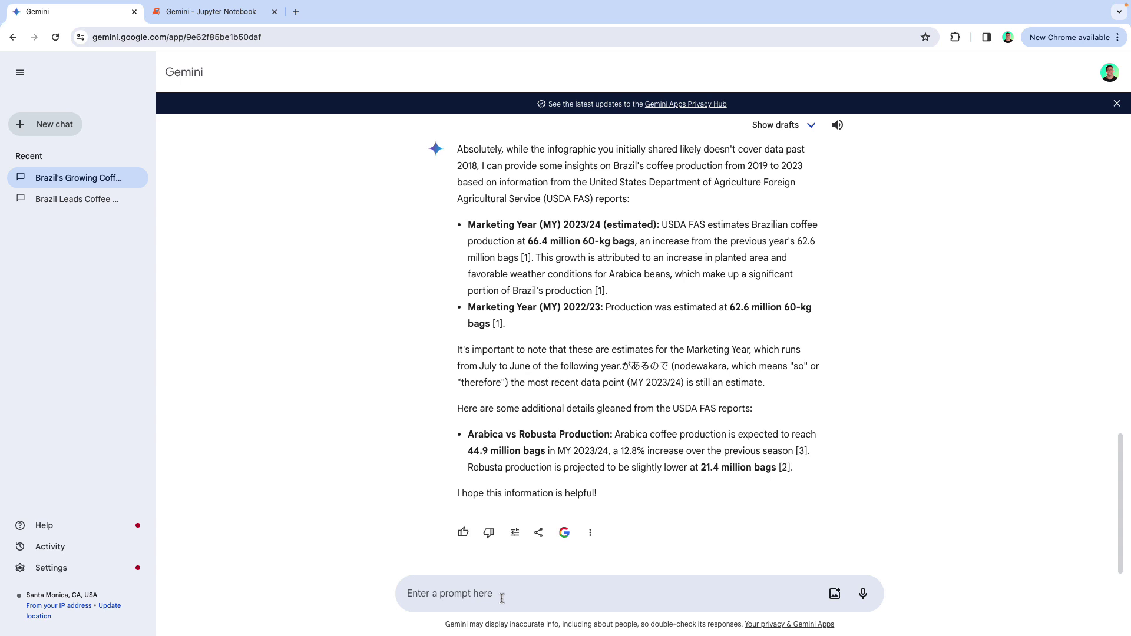
Step: Ask 'can you procvide code to reporoduce the infographic i shared in Python?' and paste that request back into the prompt
{"action": "type", "text": "can you "}
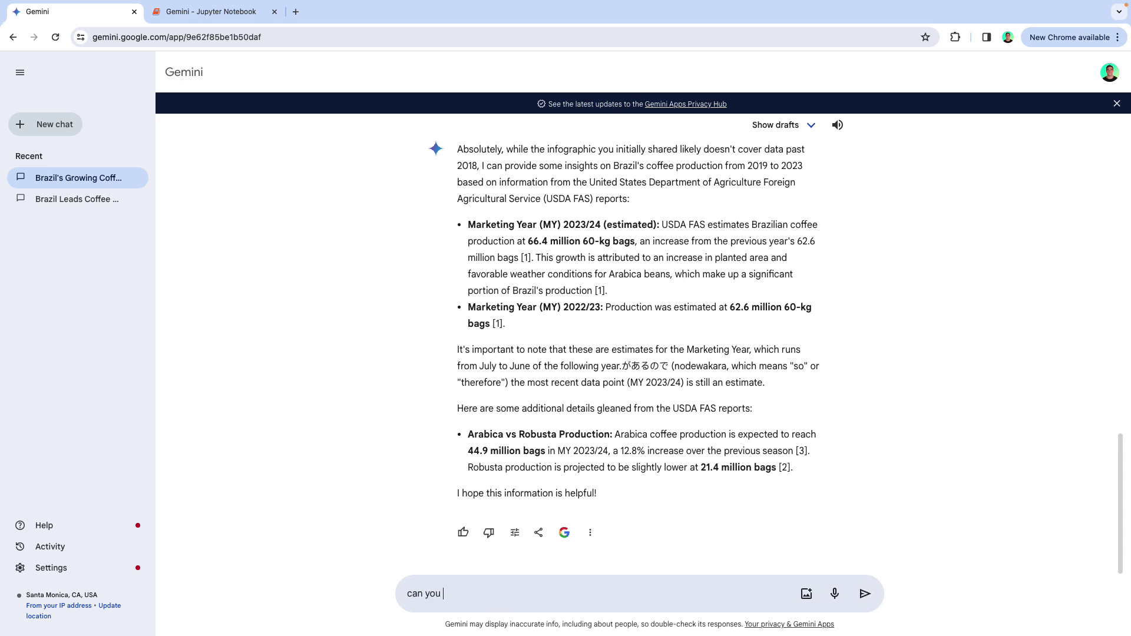
{"action": "type", "text": "proc"}
{"action": "type", "text": "vide code to repor"}
{"action": "type", "text": "oduce the info"}
{"action": "type", "text": "grap"}
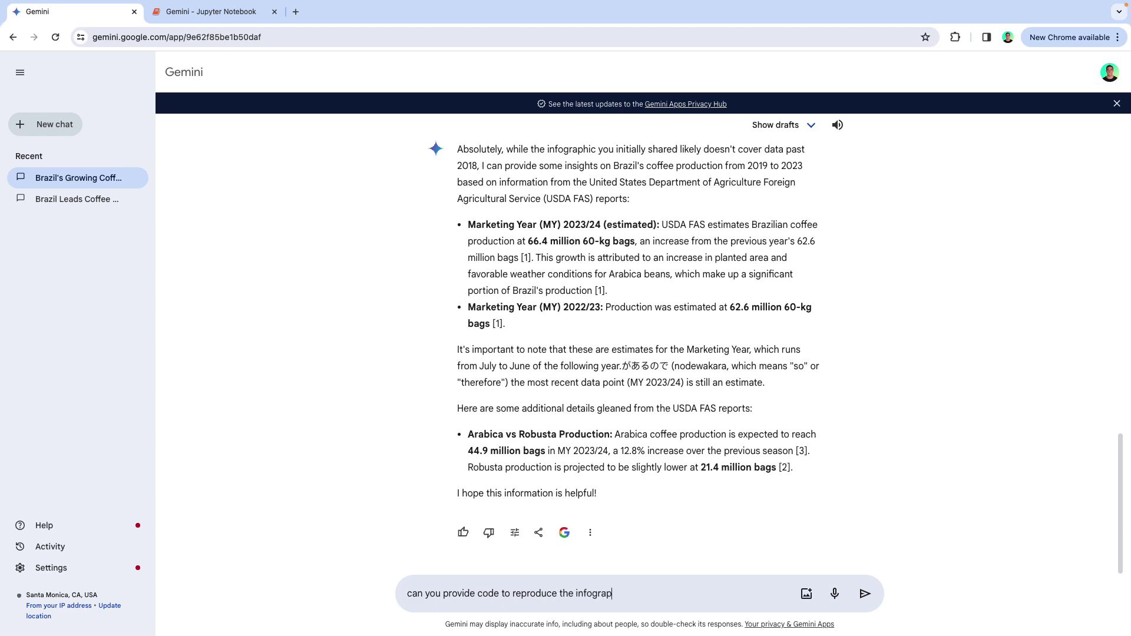
{"action": "type", "text": "hic i shared in Python?"}
{"action": "key", "text": "Return"}
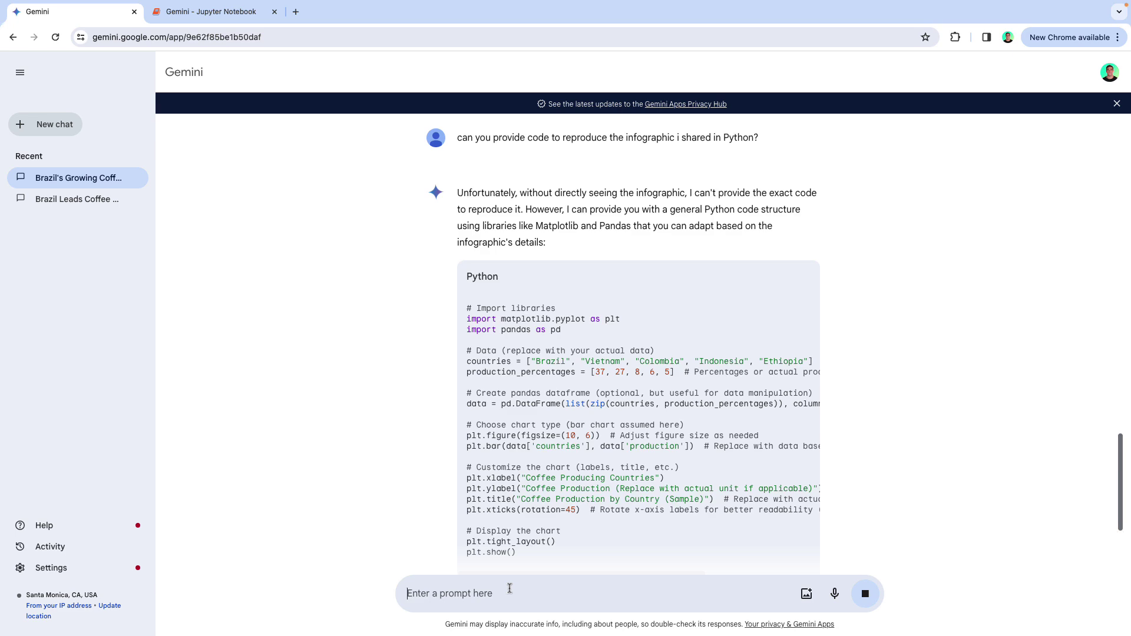
{"action": "left_click", "coordinate": [450, 592]}
{"action": "type", "text": "can you provide code to reproduce the infographic i shared in Python?"}
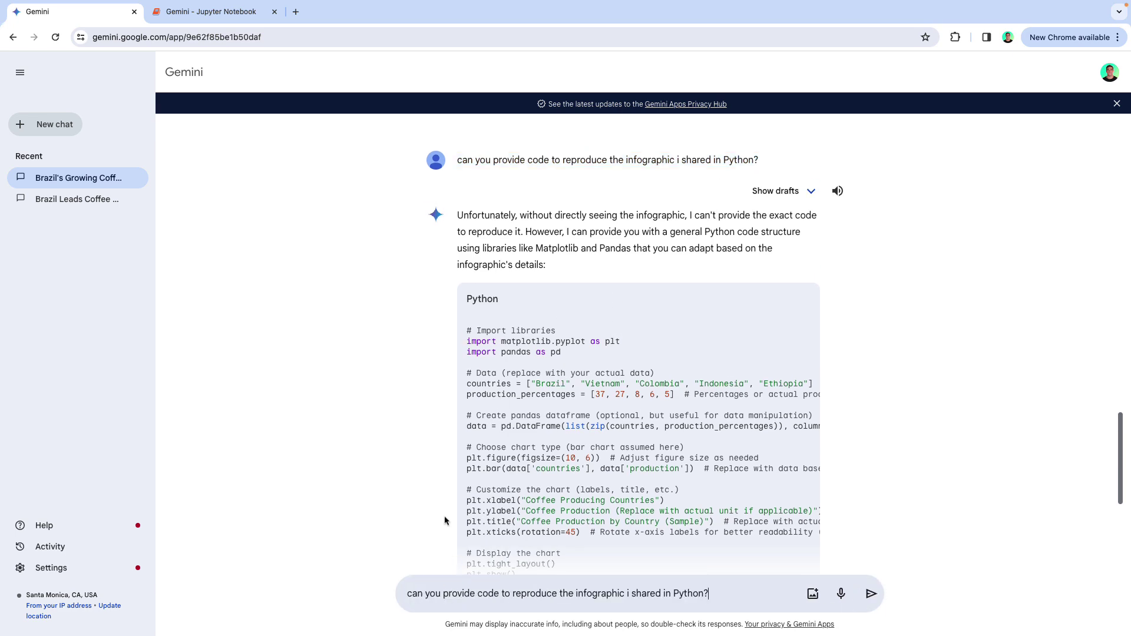
{"action": "scroll", "coordinate": [648, 412], "scroll_direction": "down", "scroll_amount": 10}
Step: Attach report.png to the prompt, found by searching files for 'report'
{"action": "left_click", "coordinate": [804, 592]}
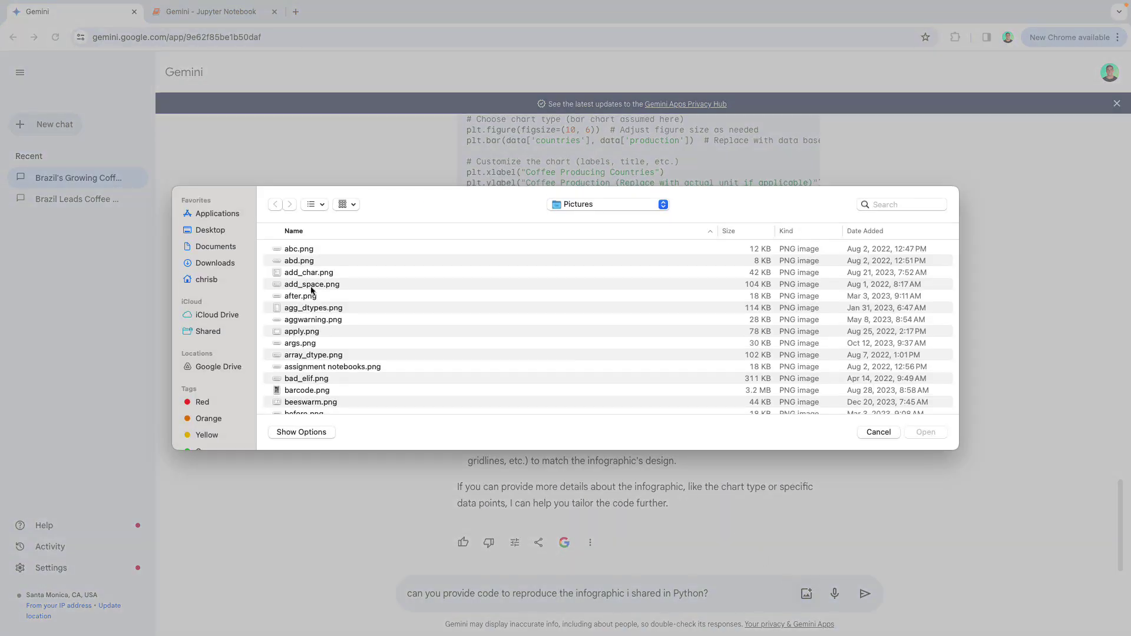
{"action": "left_click", "coordinate": [897, 204]}
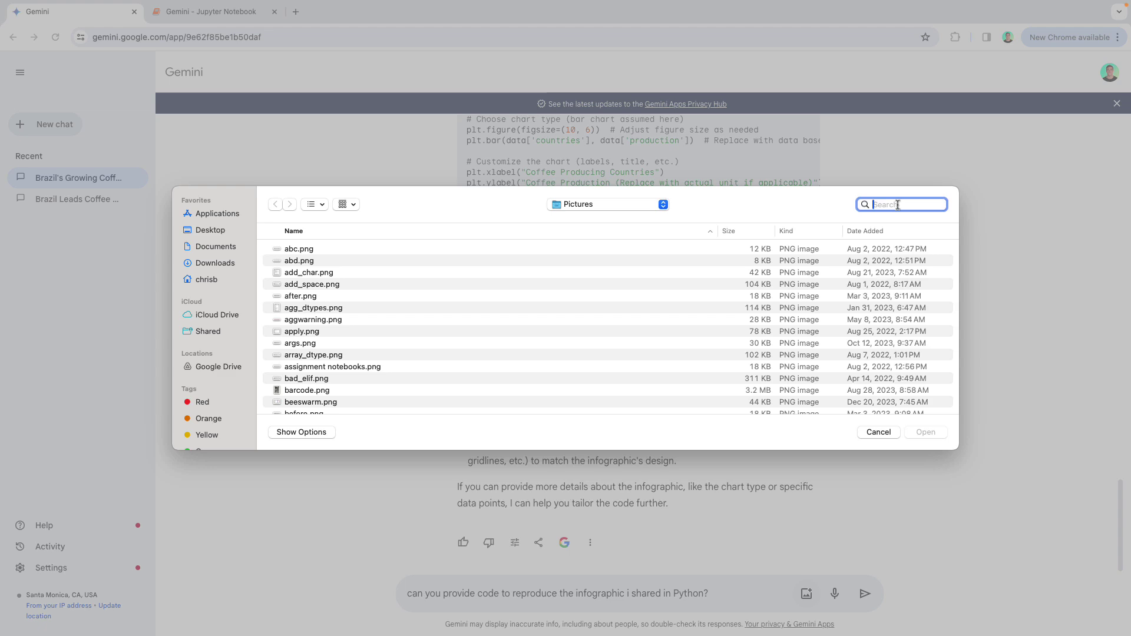
{"action": "type", "text": "report"}
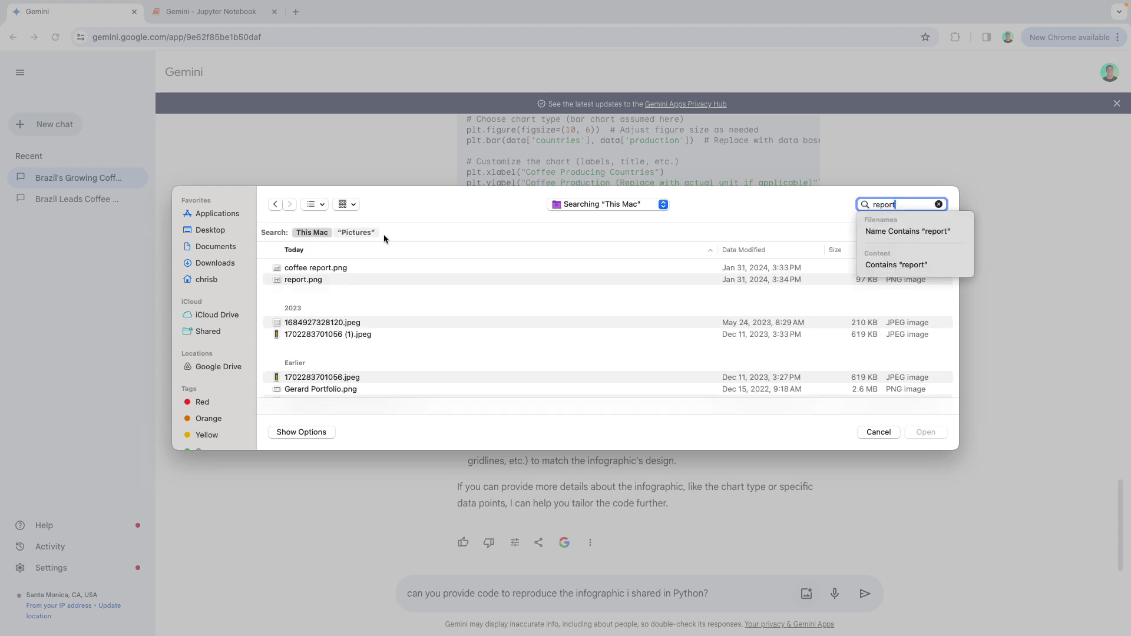
{"action": "left_click", "coordinate": [318, 280]}
{"action": "left_click", "coordinate": [318, 280]}
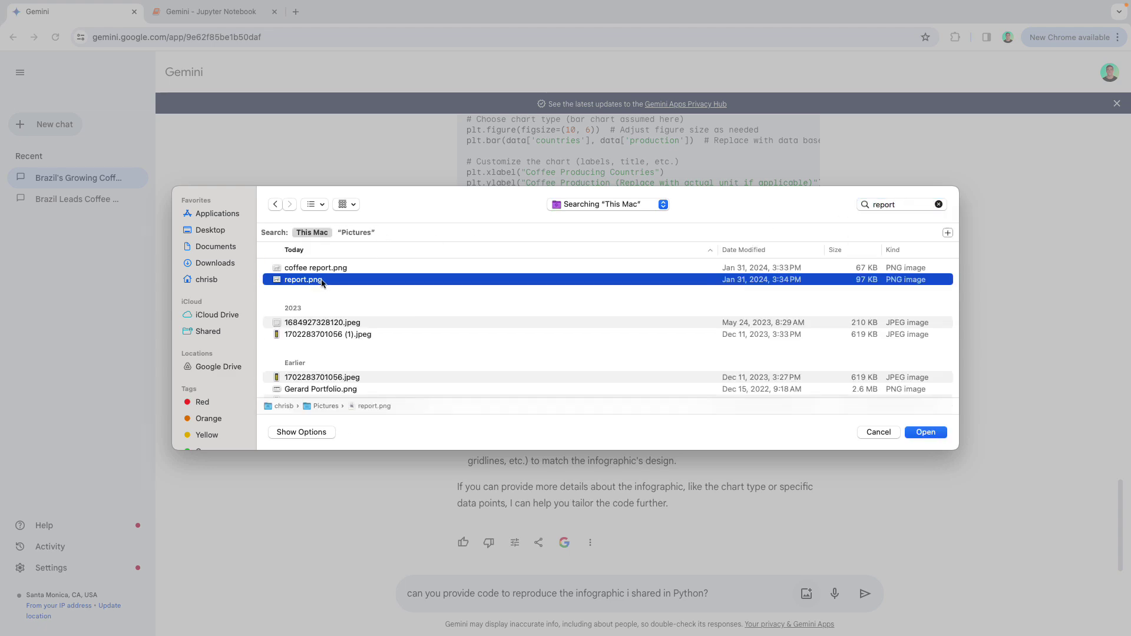
{"action": "left_click", "coordinate": [938, 439]}
Step: Change the prompt ending to 'below in Python' and send it with the image
{"action": "left_click_drag", "start_coordinate": [707, 562], "coordinate": [628, 562]}
{"action": "type", "text": "b"}
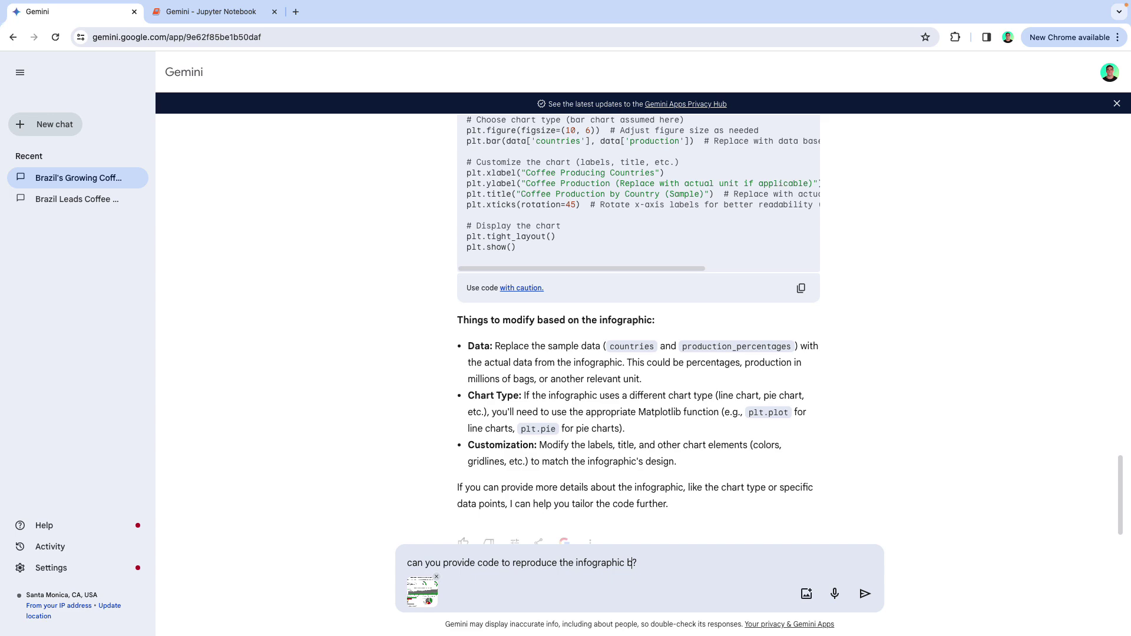
{"action": "type", "text": "elow in Python"}
{"action": "key", "text": "Return"}
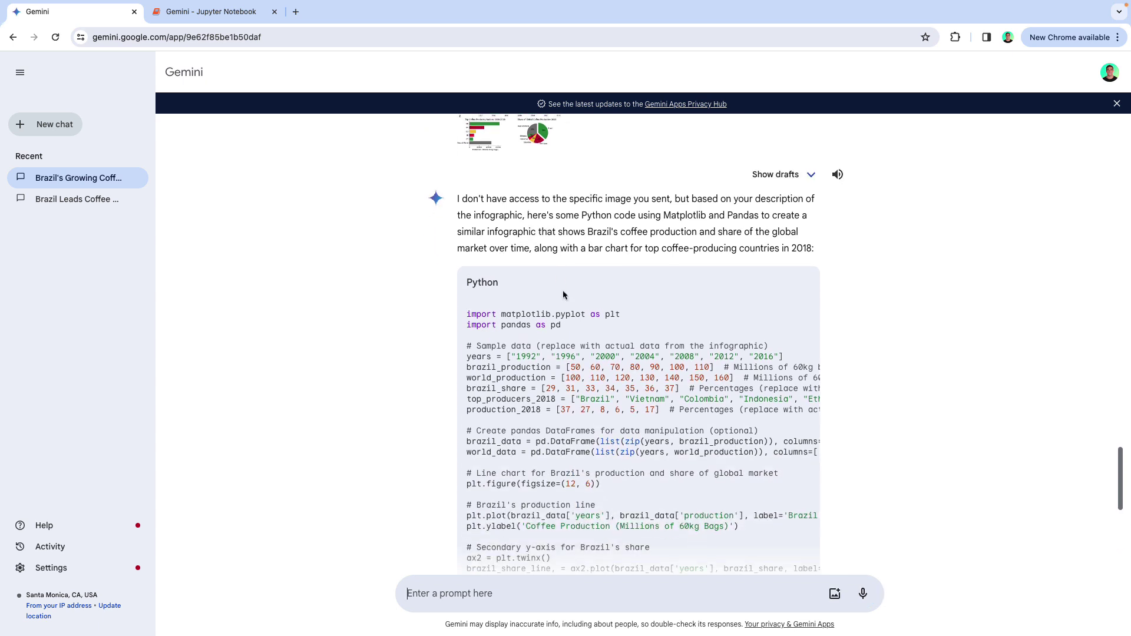
Step: Inspect the sample data: brazil_production 50 to 110, world production, and 2018 shares 37, 27, 8, 6, 5, 17
{"action": "scroll", "coordinate": [563, 295], "scroll_direction": "down", "scroll_amount": 2}
{"action": "left_click_drag", "start_coordinate": [510, 224], "coordinate": [772, 277]}
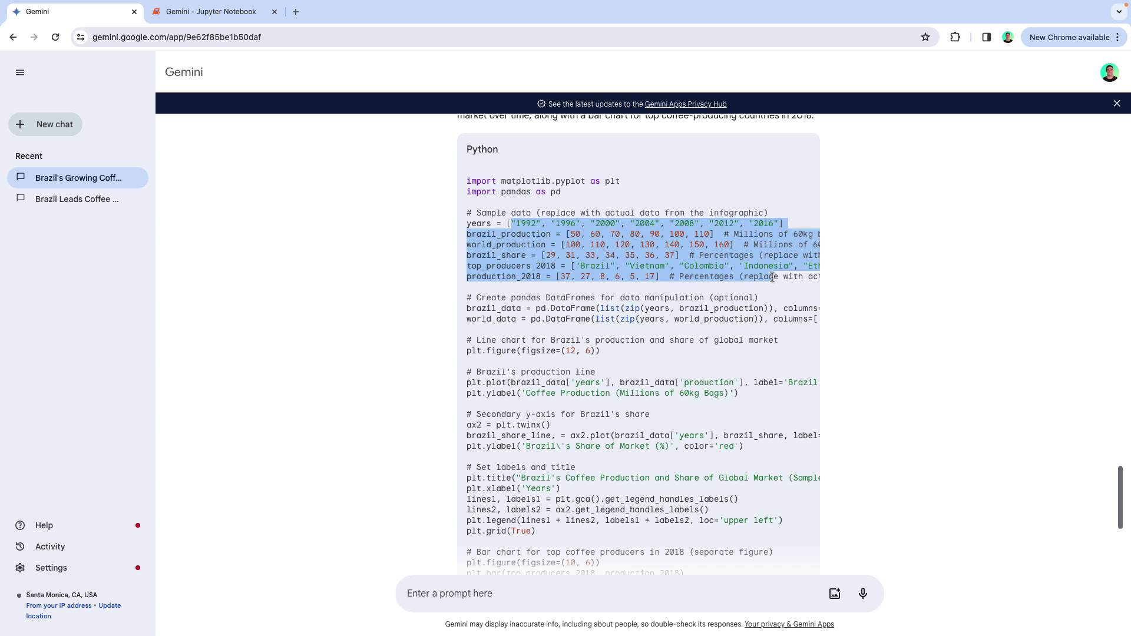
{"action": "left_click", "coordinate": [652, 271]}
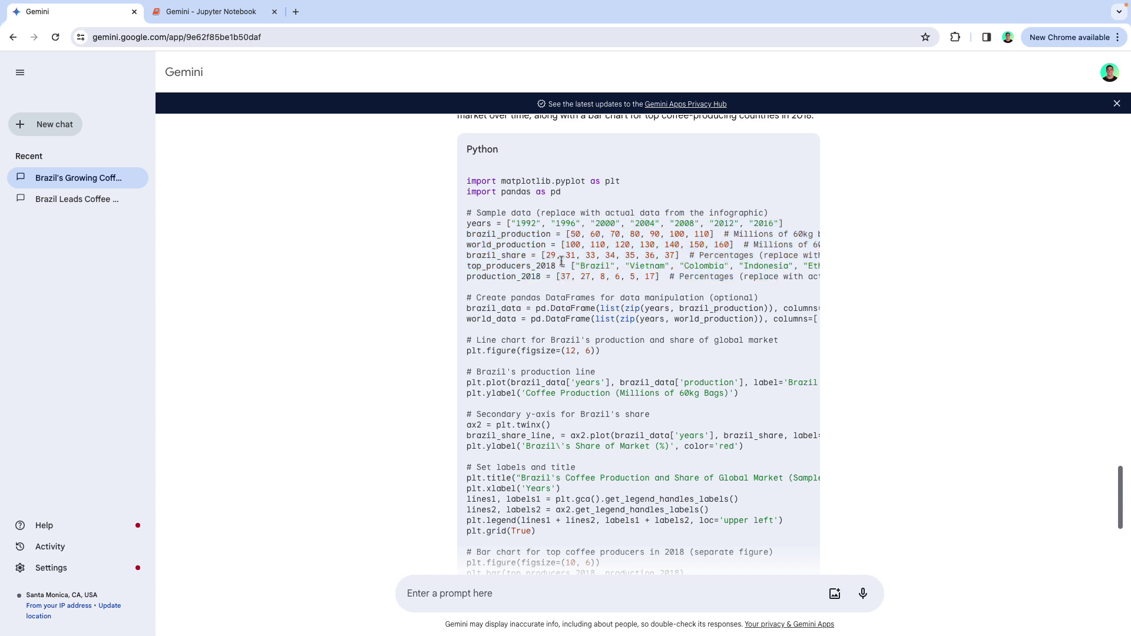
{"action": "left_click_drag", "start_coordinate": [506, 235], "coordinate": [766, 237]}
{"action": "left_click_drag", "start_coordinate": [561, 244], "coordinate": [734, 244]}
{"action": "left_click", "coordinate": [718, 245]}
{"action": "left_click_drag", "start_coordinate": [567, 234], "coordinate": [720, 236]}
{"action": "left_click", "coordinate": [669, 247]}
{"action": "left_click_drag", "start_coordinate": [556, 276], "coordinate": [665, 277]}
{"action": "left_click", "coordinate": [659, 277]}
{"action": "left_click_drag", "start_coordinate": [505, 277], "coordinate": [660, 276]}
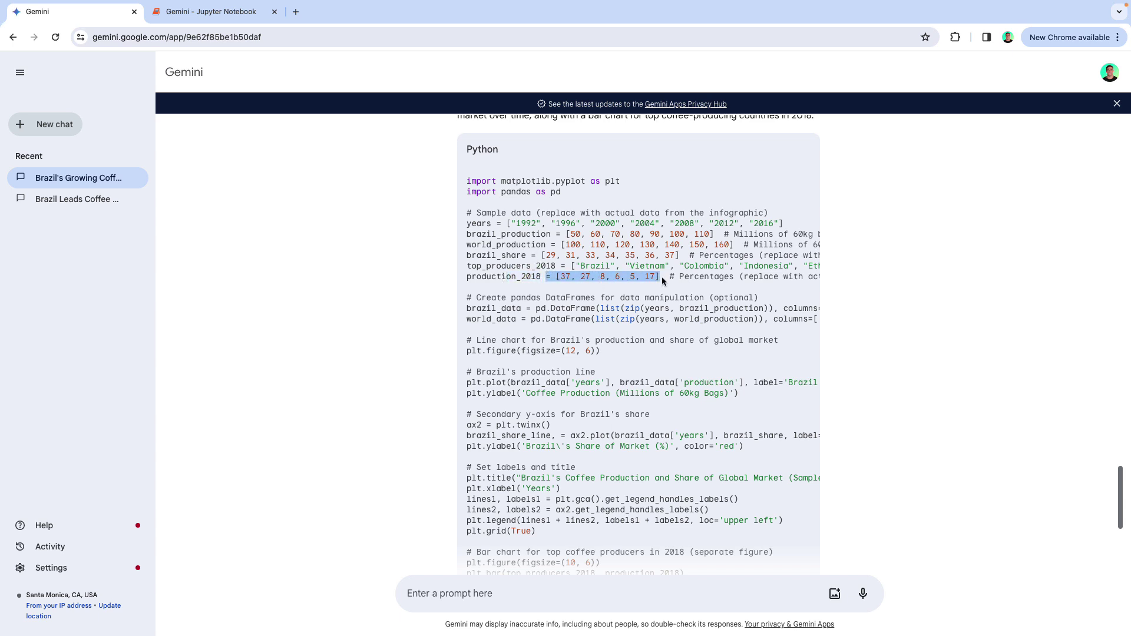
{"action": "scroll", "coordinate": [584, 296], "scroll_direction": "down", "scroll_amount": 2}
{"action": "left_click", "coordinate": [594, 295]}
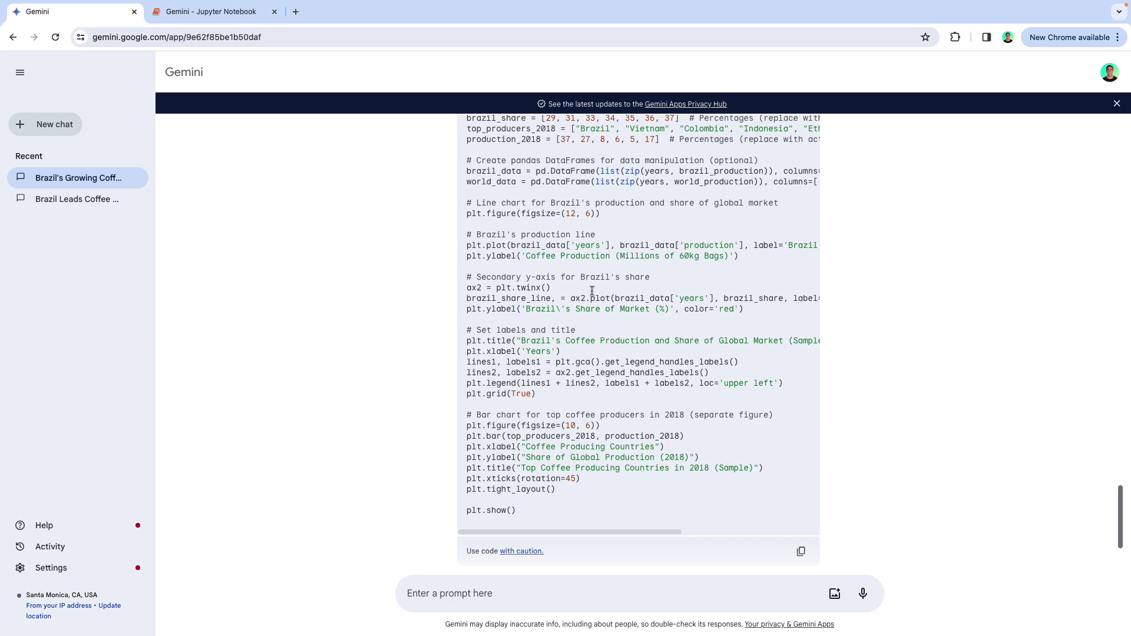
Step: Copy the whole Python code block into the empty Gemini.ipynb cell in Jupyter
{"action": "left_click_drag", "start_coordinate": [550, 508], "coordinate": [458, 267]}
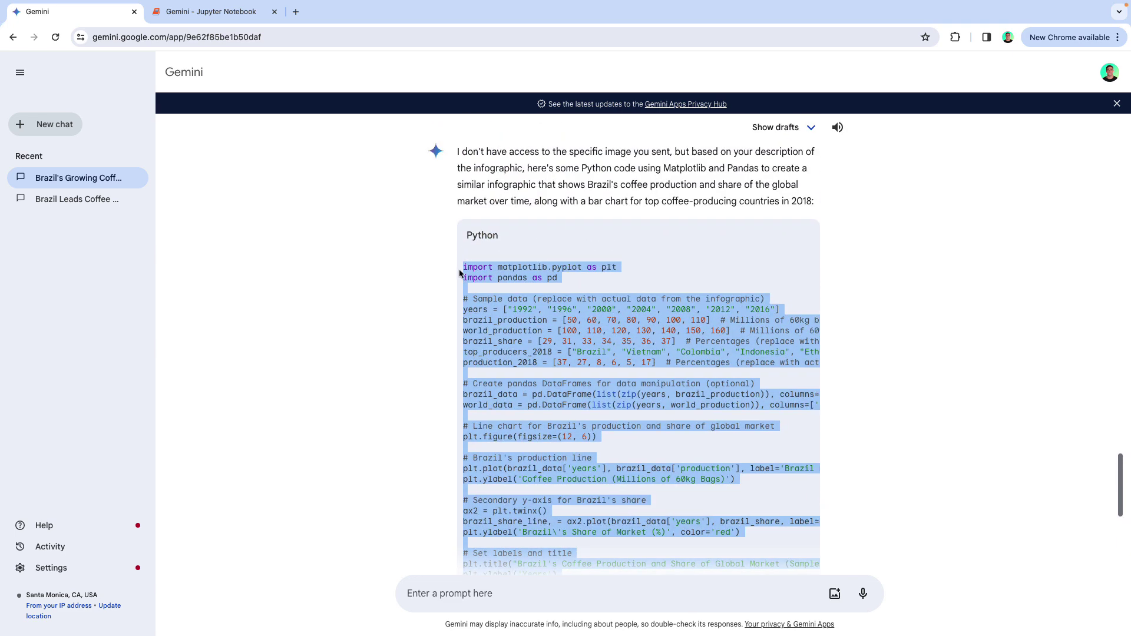
{"action": "left_click", "coordinate": [230, 12]}
{"action": "left_click", "coordinate": [365, 147]}
{"action": "key", "text": "ctrl+v"}
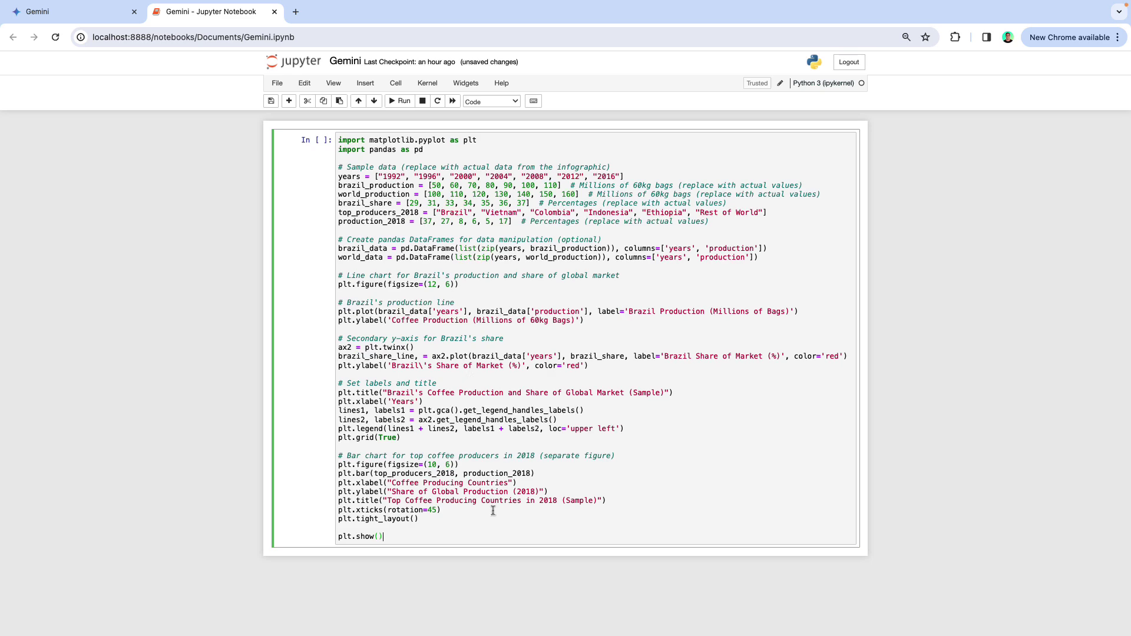
Step: Run the cell, review the Brazil production line chart and top-producers bar chart, then return to Gemini
{"action": "key", "text": "shift+Return"}
{"action": "scroll", "coordinate": [418, 401], "scroll_direction": "down", "scroll_amount": 4}
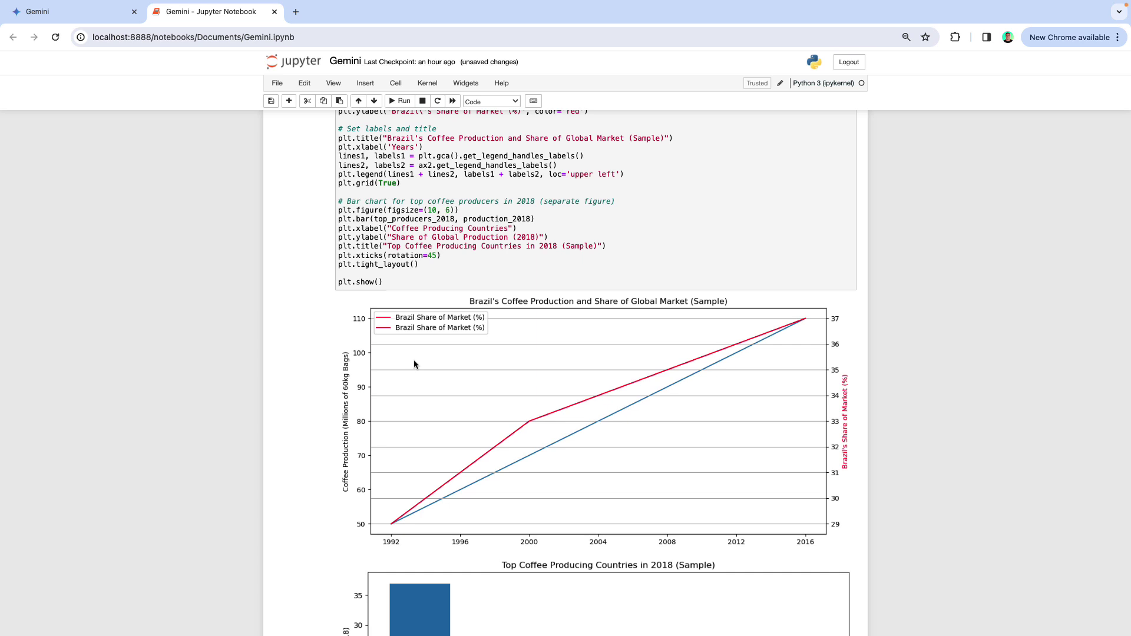
{"action": "scroll", "coordinate": [419, 363], "scroll_direction": "down", "scroll_amount": 1}
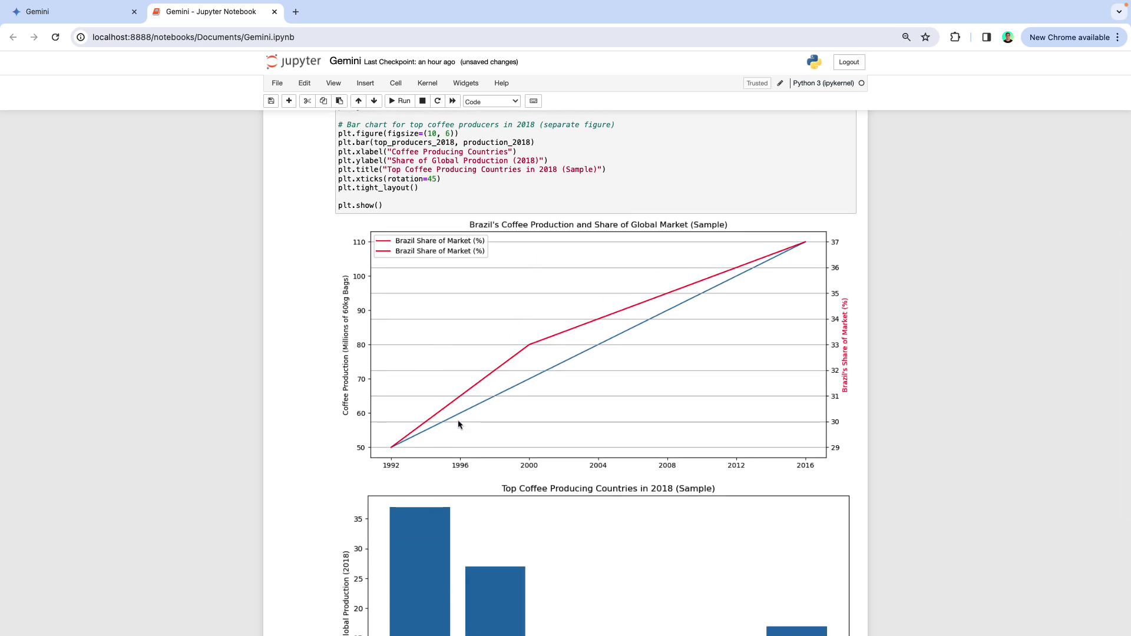
{"action": "scroll", "coordinate": [659, 328], "scroll_direction": "down", "scroll_amount": 3}
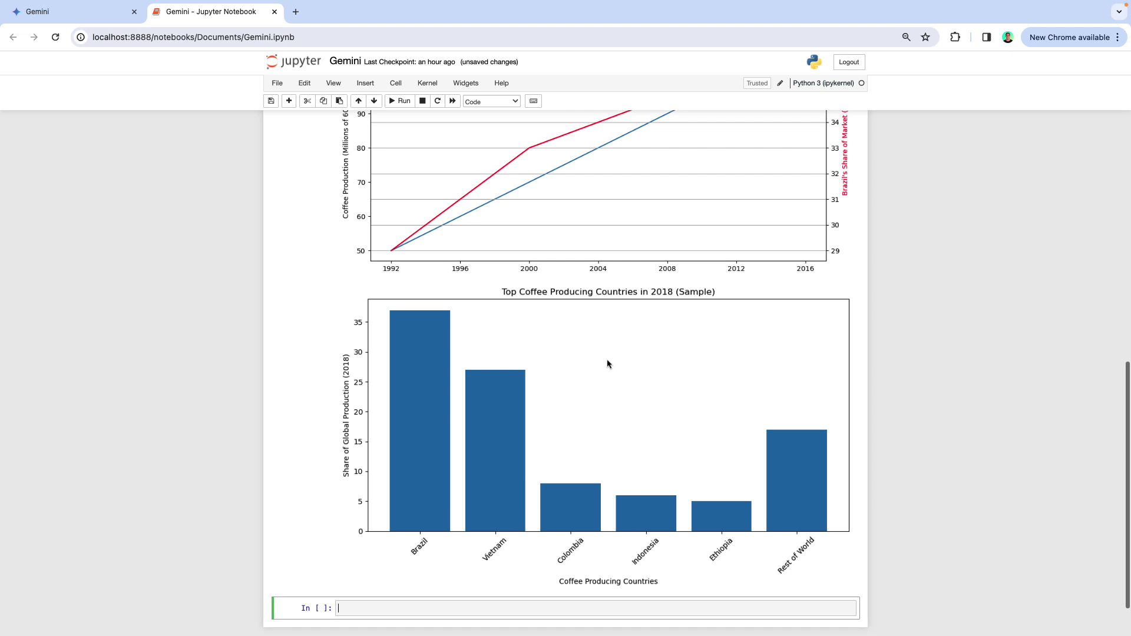
{"action": "scroll", "coordinate": [494, 359], "scroll_direction": "up", "scroll_amount": 1}
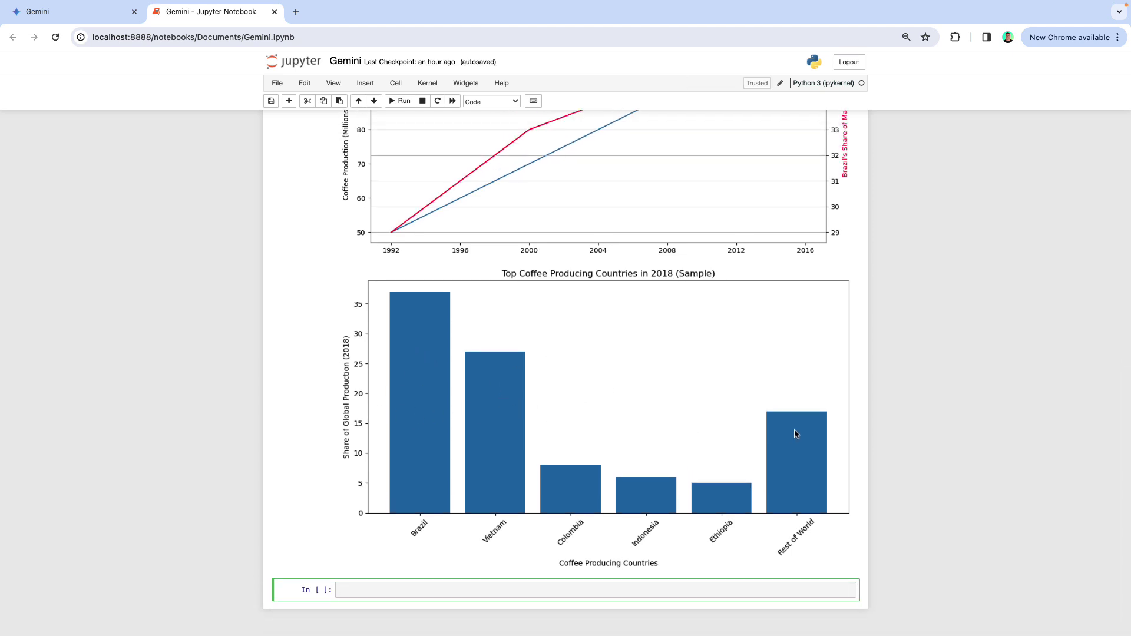
{"action": "scroll", "coordinate": [783, 417], "scroll_direction": "up", "scroll_amount": 4}
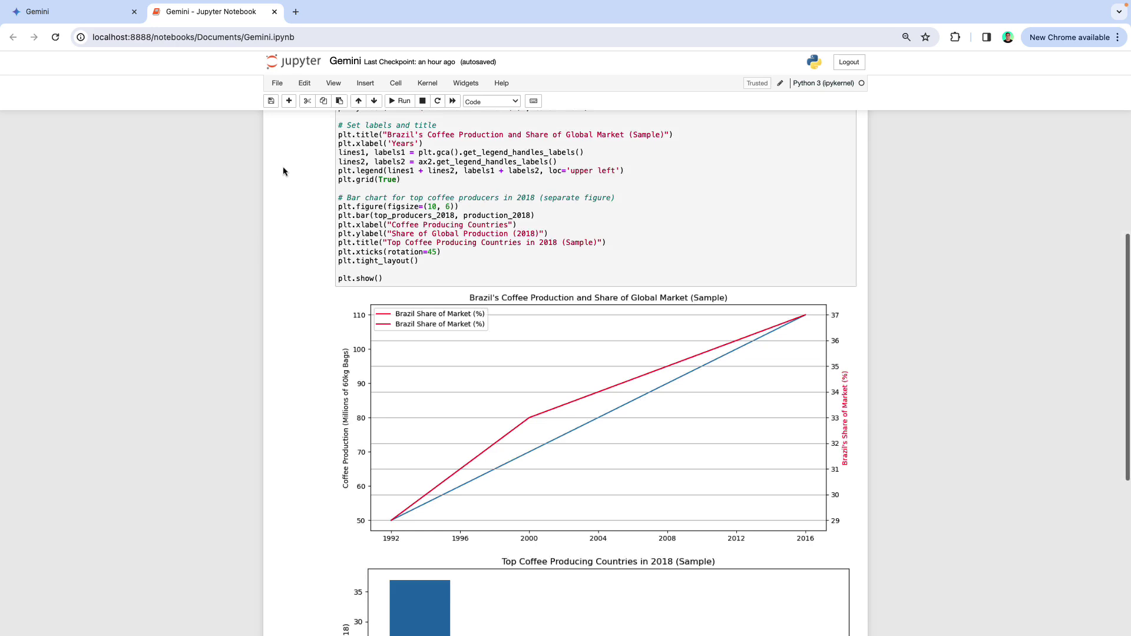
{"action": "left_click", "coordinate": [78, 18]}
Step: Ask Gemini to make the line chart a stacked line chart and the bar chart a pie chart
{"action": "left_click", "coordinate": [471, 595]}
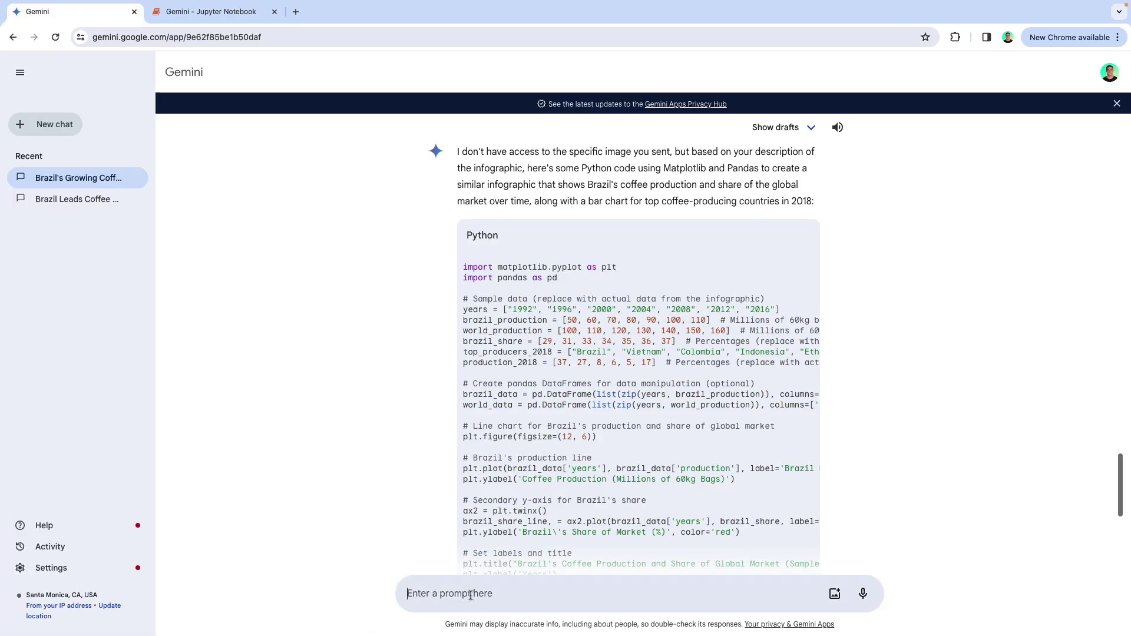
{"action": "type", "text": "cna yo"}
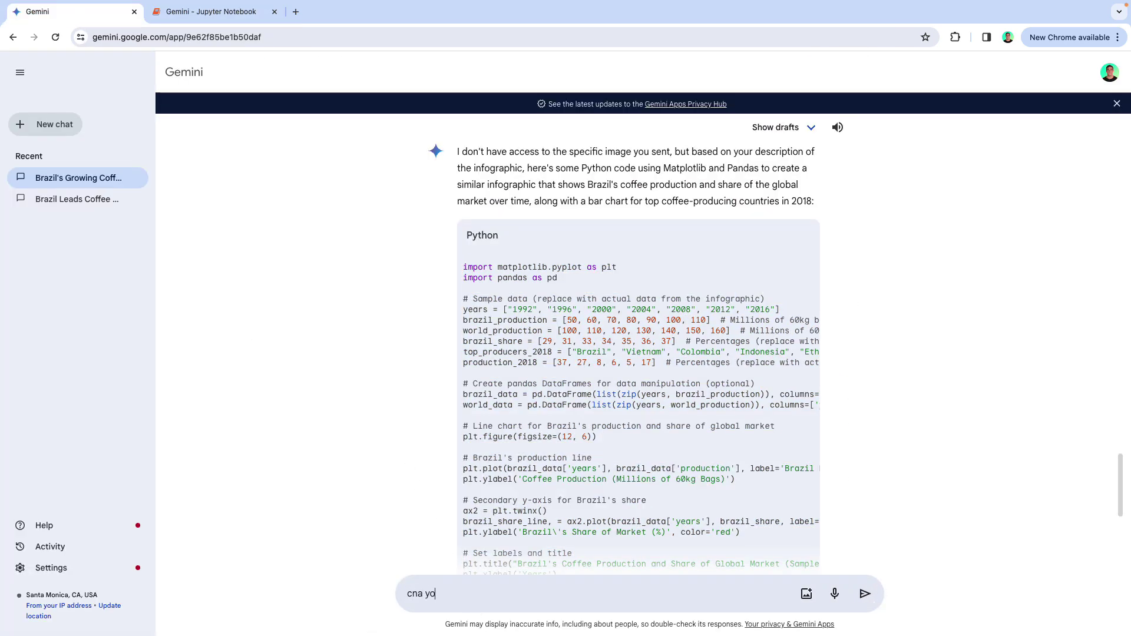
{"action": "type", "text": "u"}
{"action": "key", "text": "BackSpace"}
{"action": "key", "text": "BackSpace"}
{"action": "key", "text": "BackSpace"}
{"action": "key", "text": "BackSpace"}
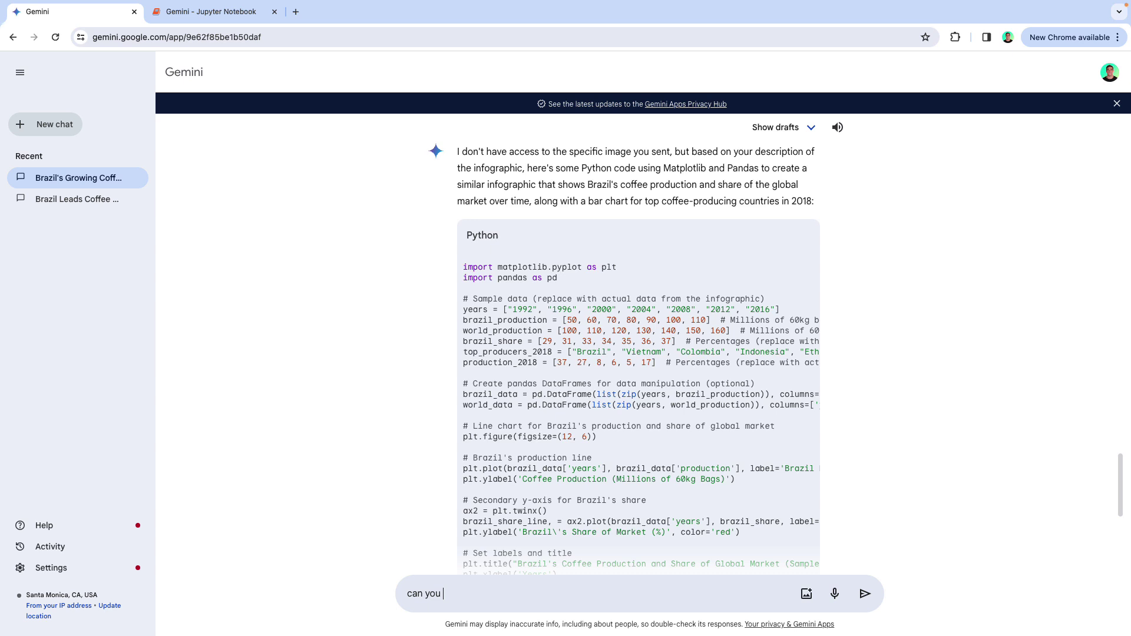
{"action": "type", "text": "make the line chart a stacked line chart, an"}
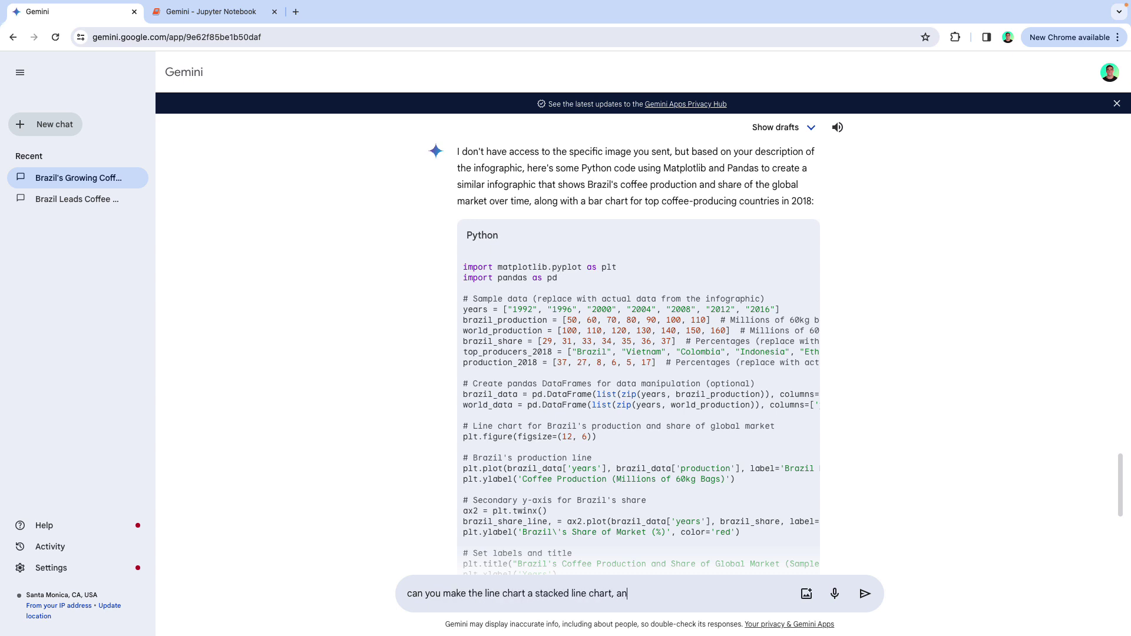
{"action": "type", "text": "d the bar chart a pie chart?"}
{"action": "key", "text": "Return"}
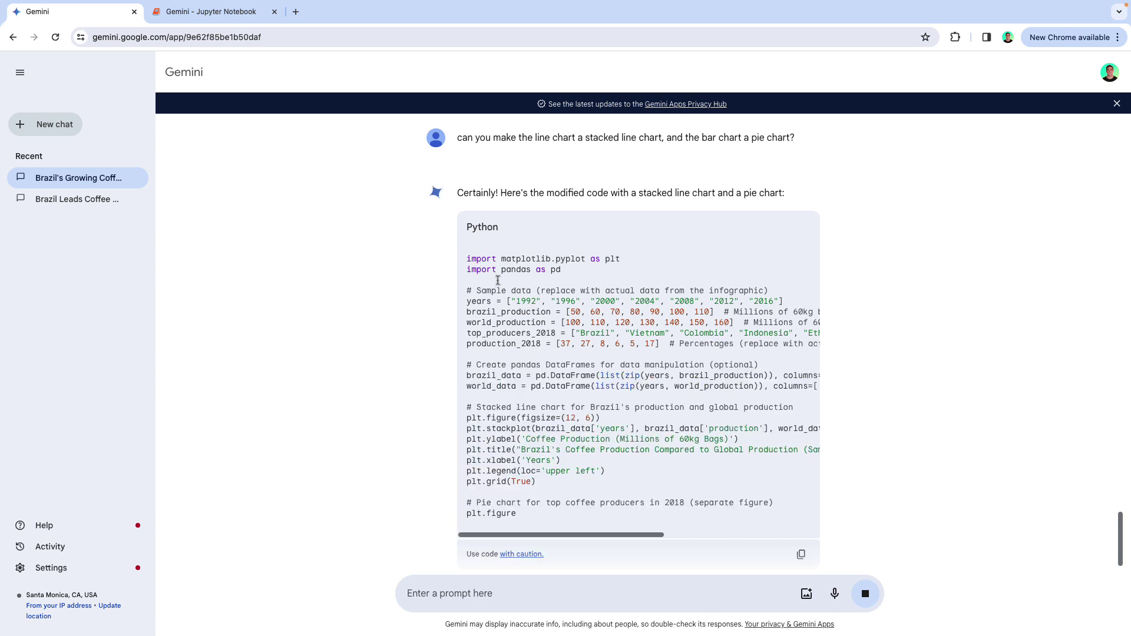
Step: Select the revised code and review the stackplot, plt.pie and autopct notes in the explanation
{"action": "left_click_drag", "start_coordinate": [467, 259], "coordinate": [566, 490]}
{"action": "key", "text": "super+c"}
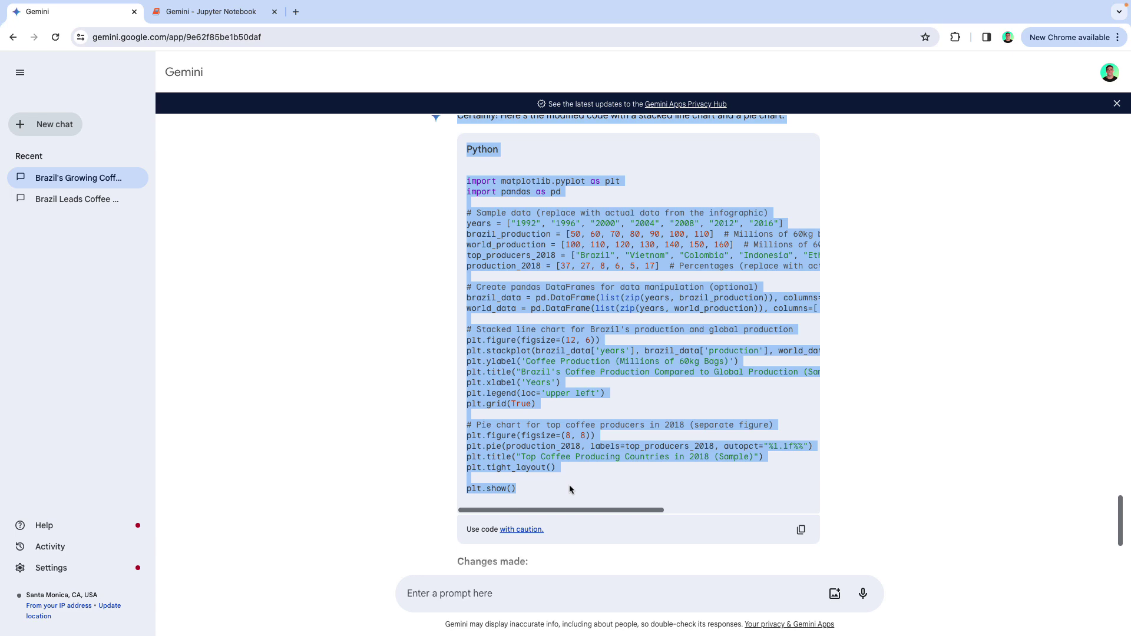
{"action": "scroll", "coordinate": [569, 485], "scroll_direction": "down", "scroll_amount": 3}
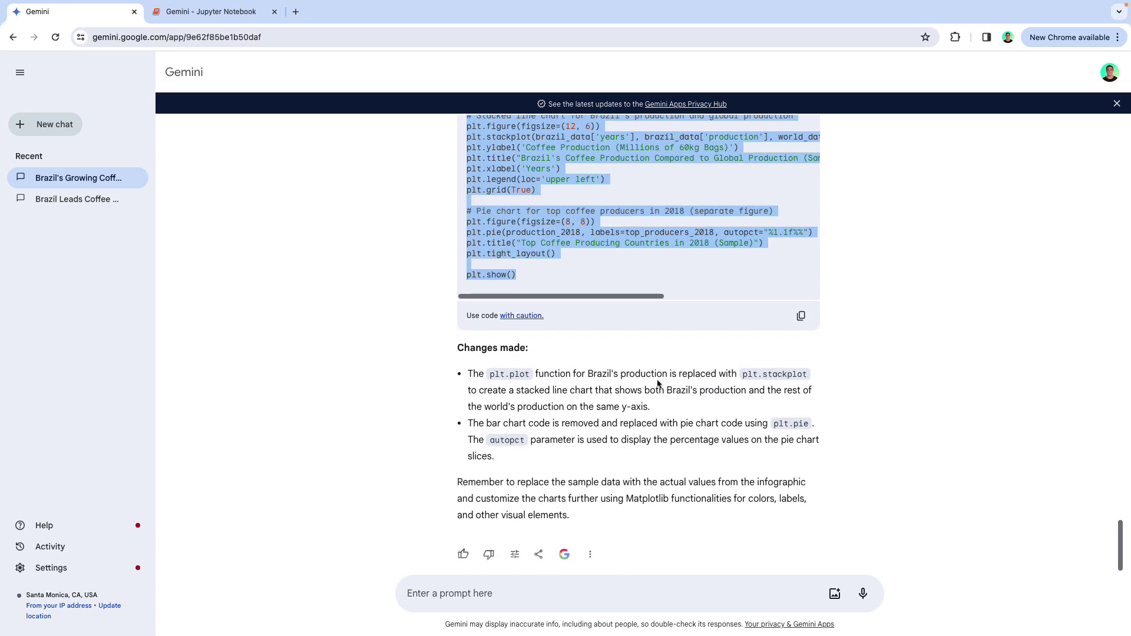
{"action": "double_click", "coordinate": [786, 378]}
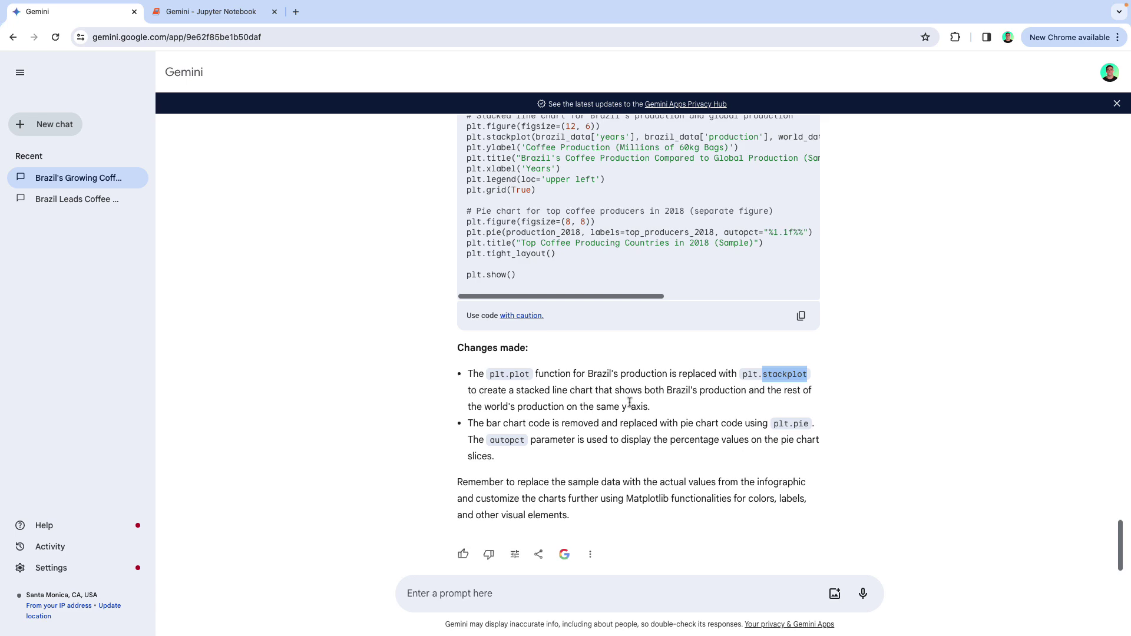
{"action": "left_click_drag", "start_coordinate": [773, 426], "coordinate": [811, 430]}
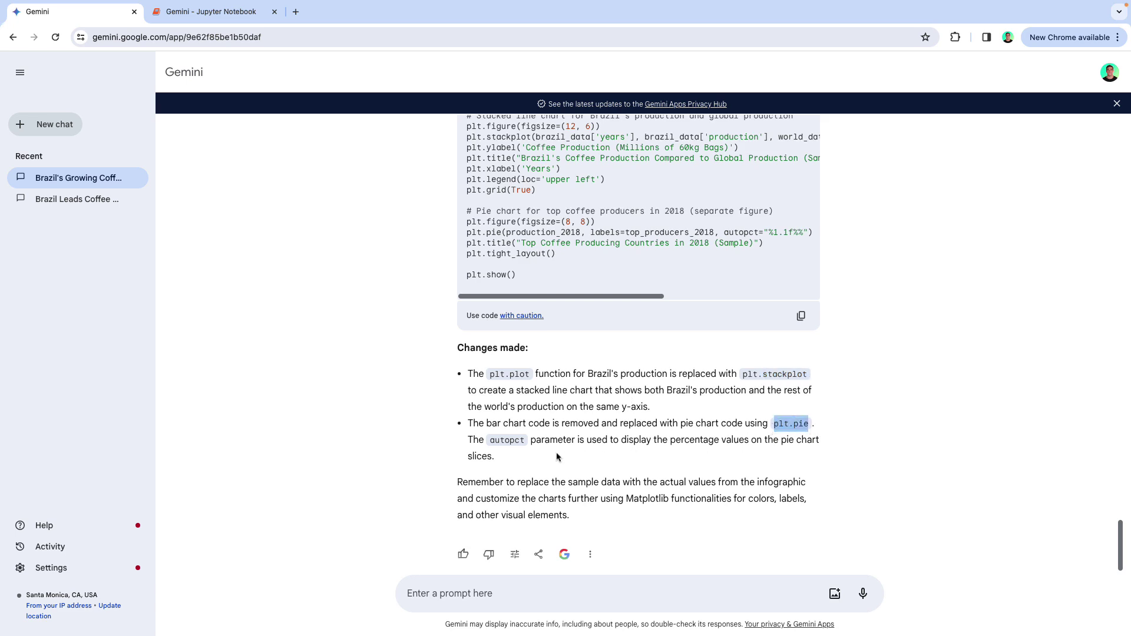
{"action": "double_click", "coordinate": [506, 440]}
{"action": "left_click", "coordinate": [200, 12]}
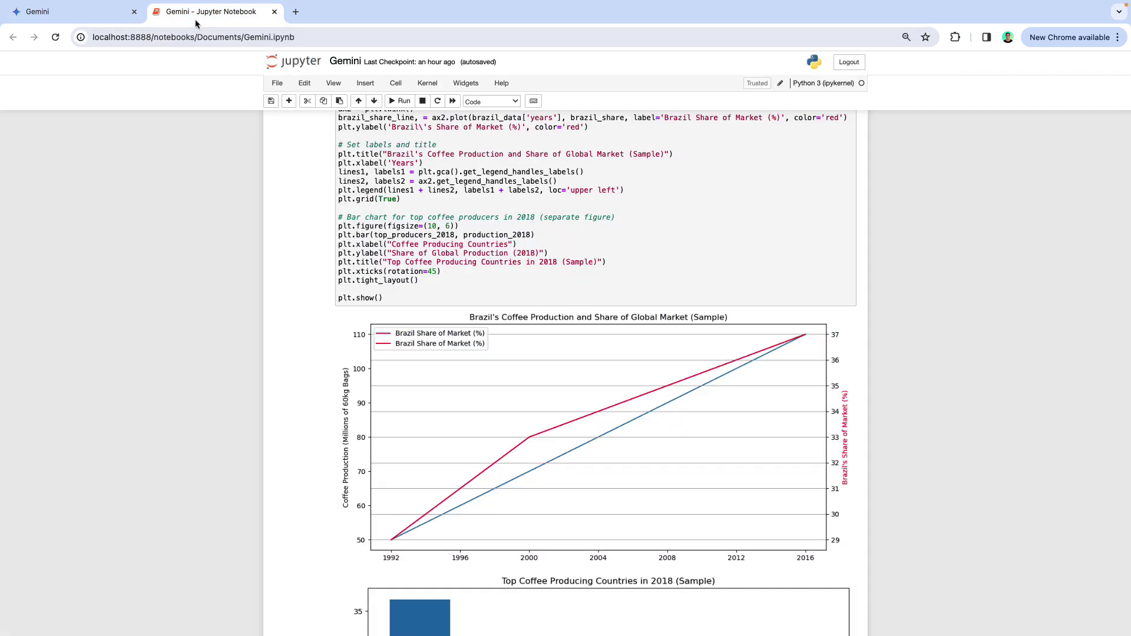
Step: Paste the revised chart code into the new empty cell and run it
{"action": "scroll", "coordinate": [330, 454], "scroll_direction": "down", "scroll_amount": 6}
{"action": "left_click", "coordinate": [397, 554]}
{"action": "key", "text": "super+v"}
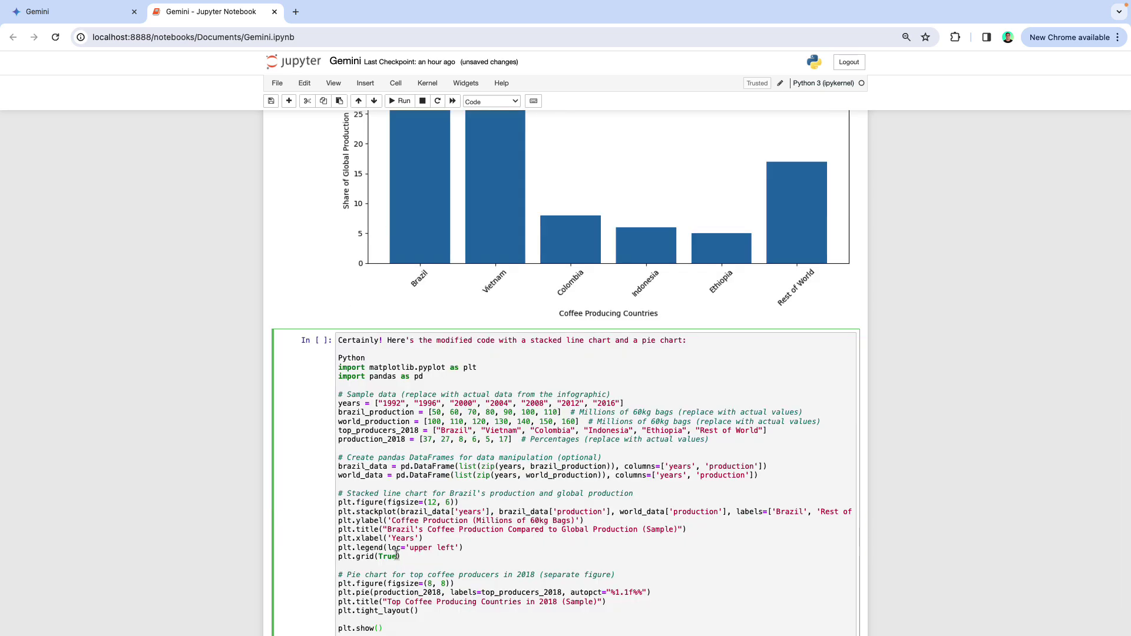
{"action": "key", "text": "shift+Return"}
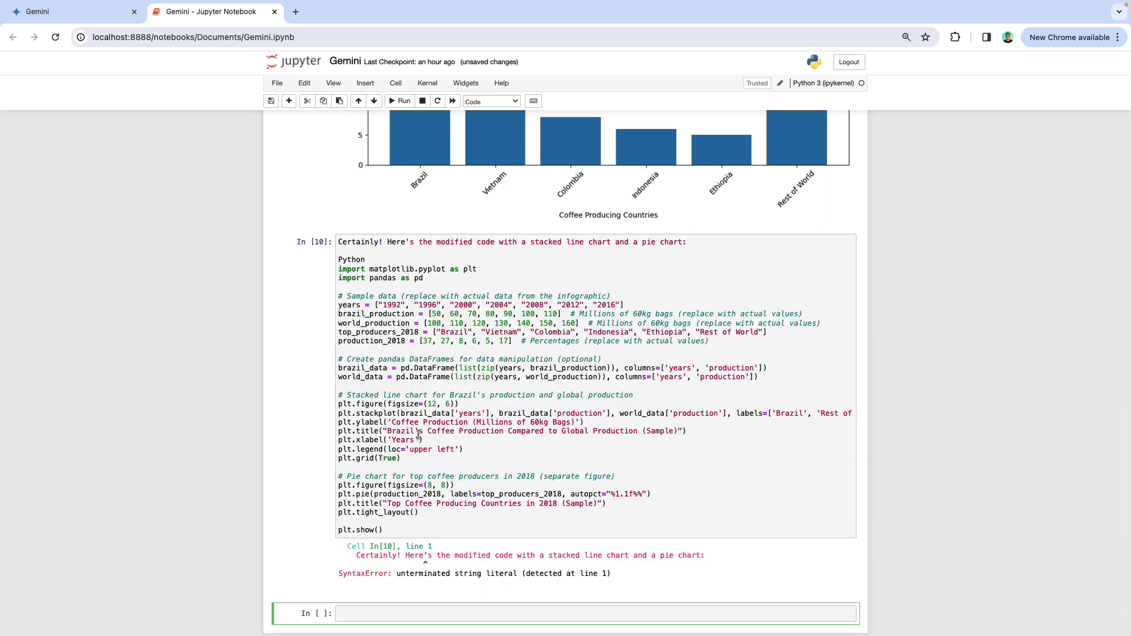
Step: Delete the stray 'Certainly!' and 'Python' lines, rerun, and view the stacked and pie charts
{"action": "left_click_drag", "start_coordinate": [371, 260], "coordinate": [339, 242]}
{"action": "key", "text": "BackSpace"}
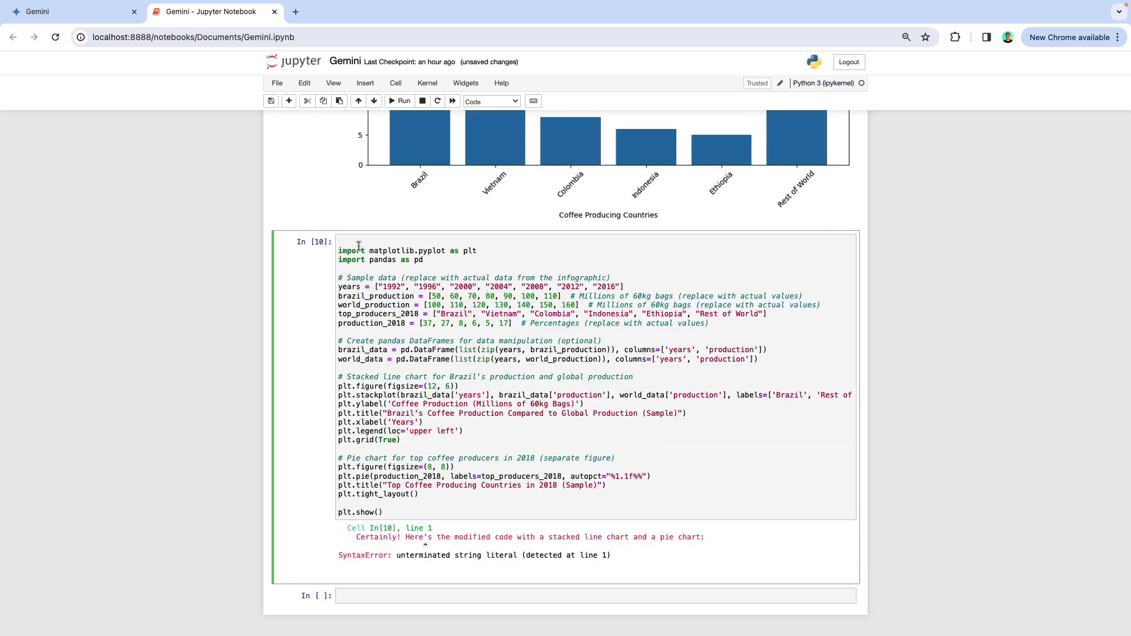
{"action": "key", "text": "shift+Return"}
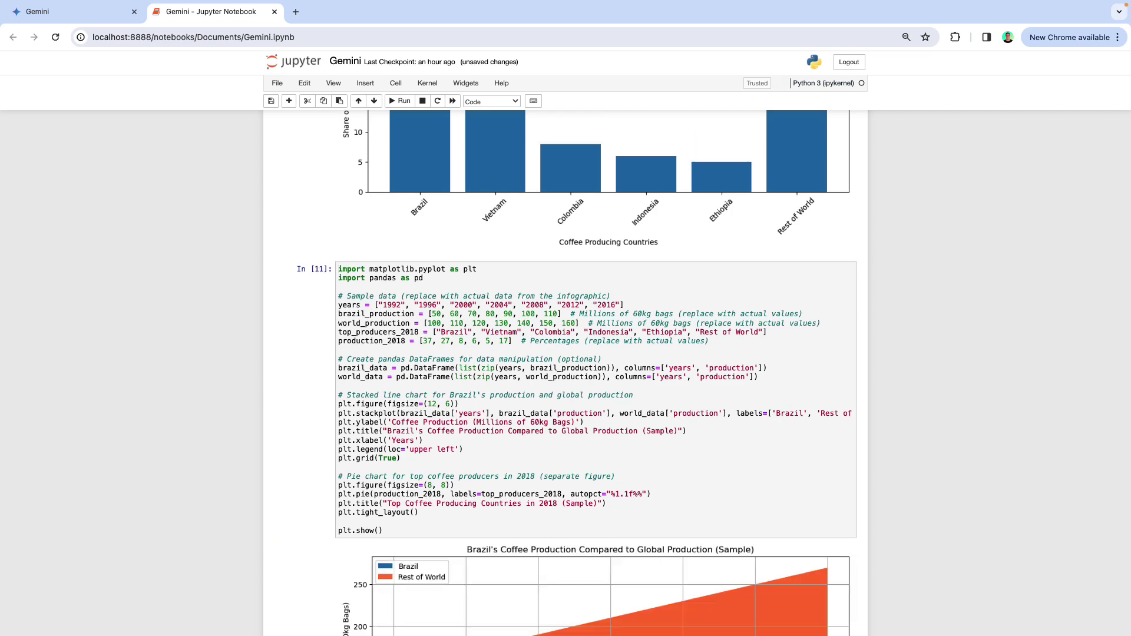
{"action": "scroll", "coordinate": [342, 234], "scroll_direction": "down", "scroll_amount": 2}
{"action": "scroll", "coordinate": [342, 234], "scroll_direction": "down", "scroll_amount": 3}
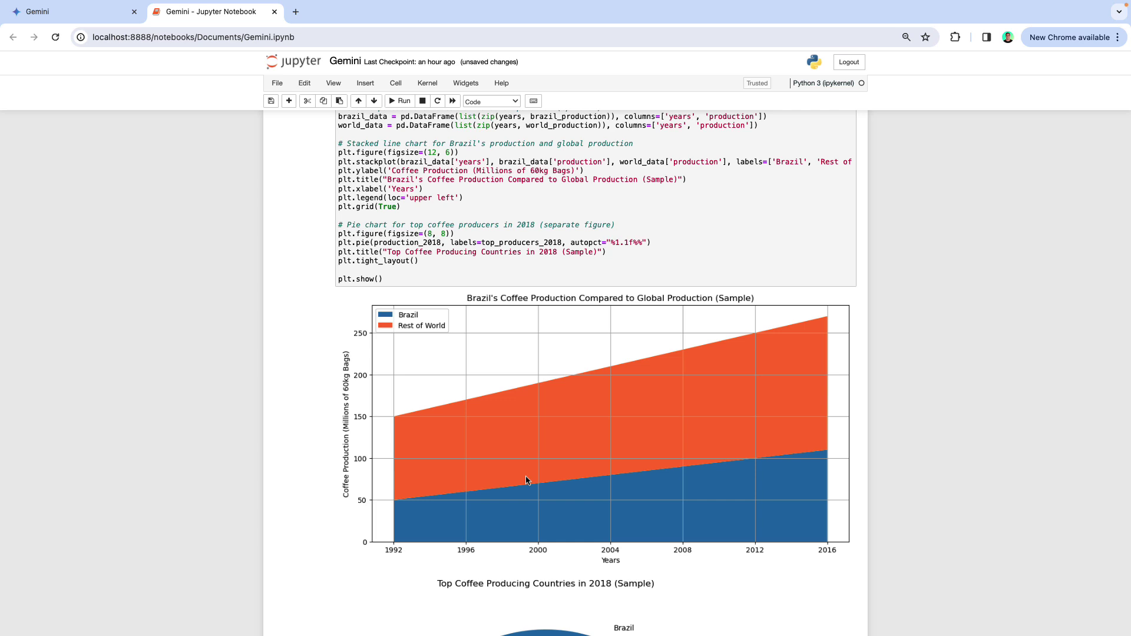
{"action": "scroll", "coordinate": [526, 480], "scroll_direction": "down", "scroll_amount": 7}
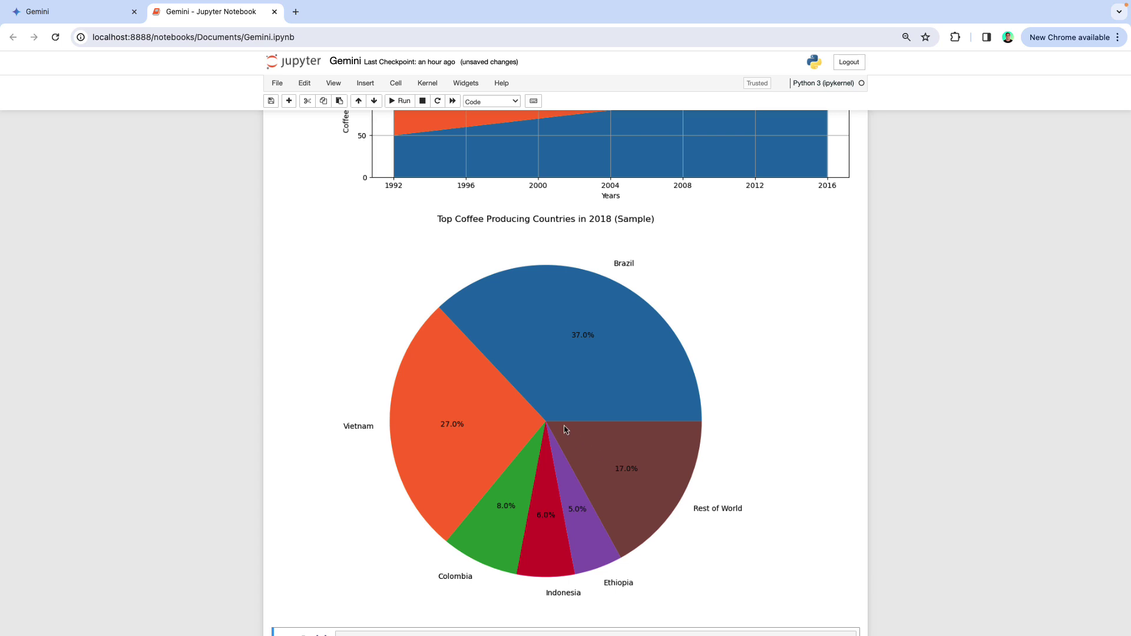
{"action": "scroll", "coordinate": [535, 386], "scroll_direction": "up", "scroll_amount": 3}
{"action": "scroll", "coordinate": [535, 386], "scroll_direction": "down", "scroll_amount": 4}
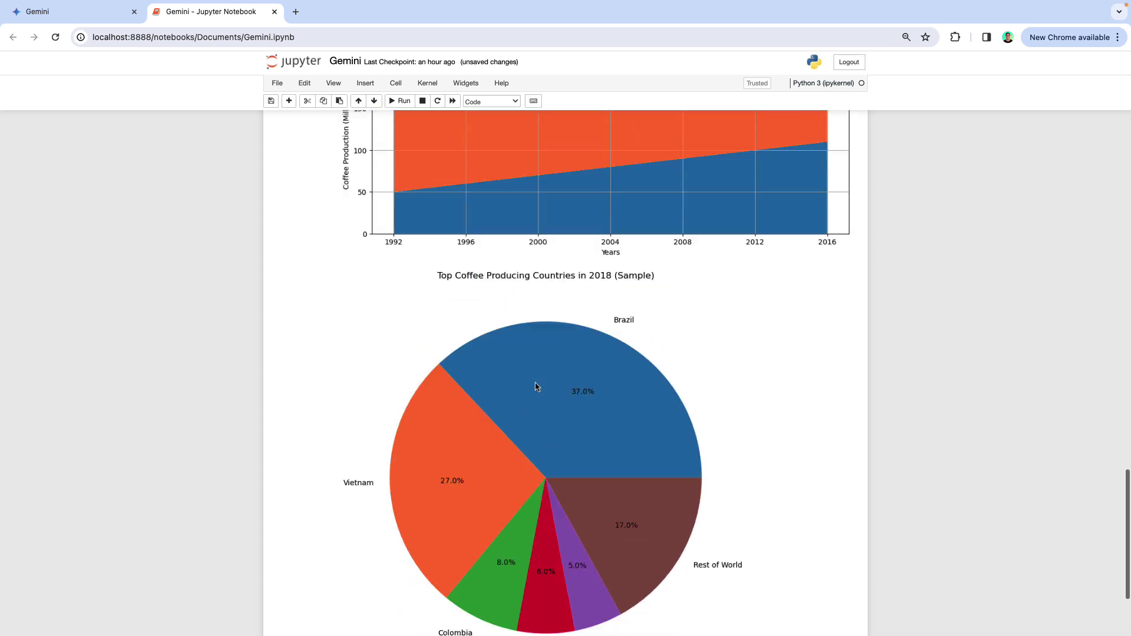
{"action": "scroll", "coordinate": [581, 381], "scroll_direction": "up", "scroll_amount": 2}
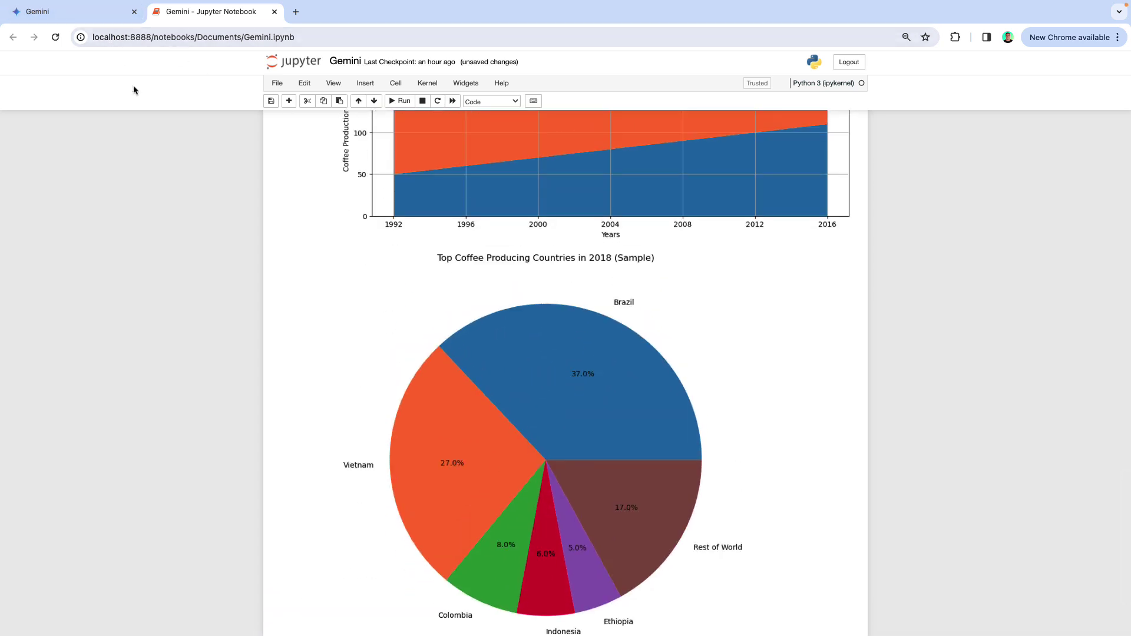
{"action": "scroll", "coordinate": [501, 338], "scroll_direction": "down", "scroll_amount": 1}
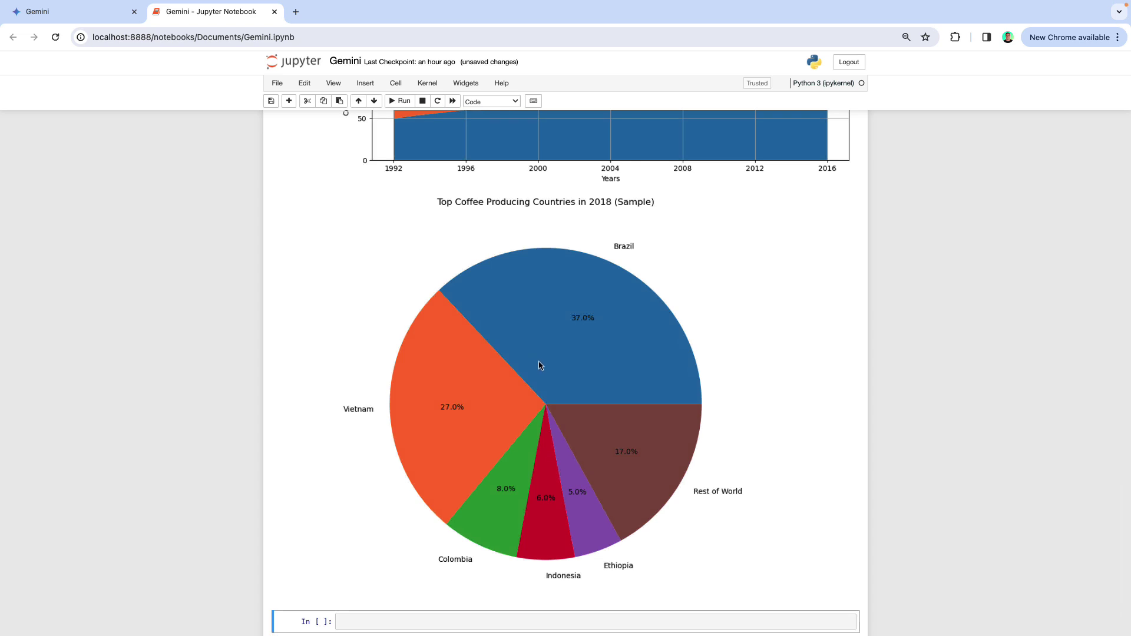